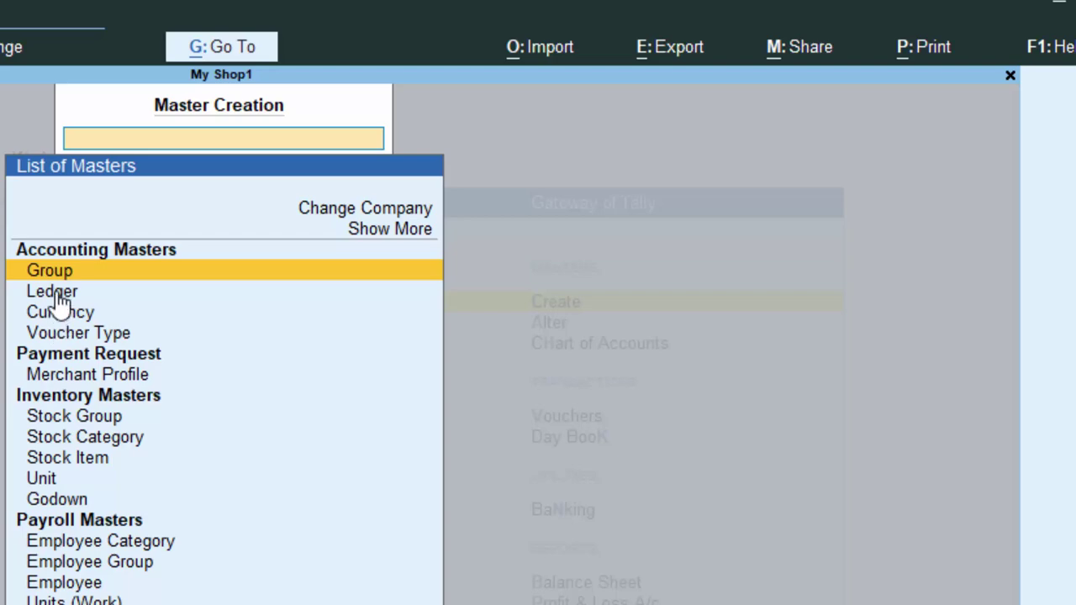
Step: Open the ledger creation form and review all its additional detail options, including the extended and inactive ones
left_click(52, 292)
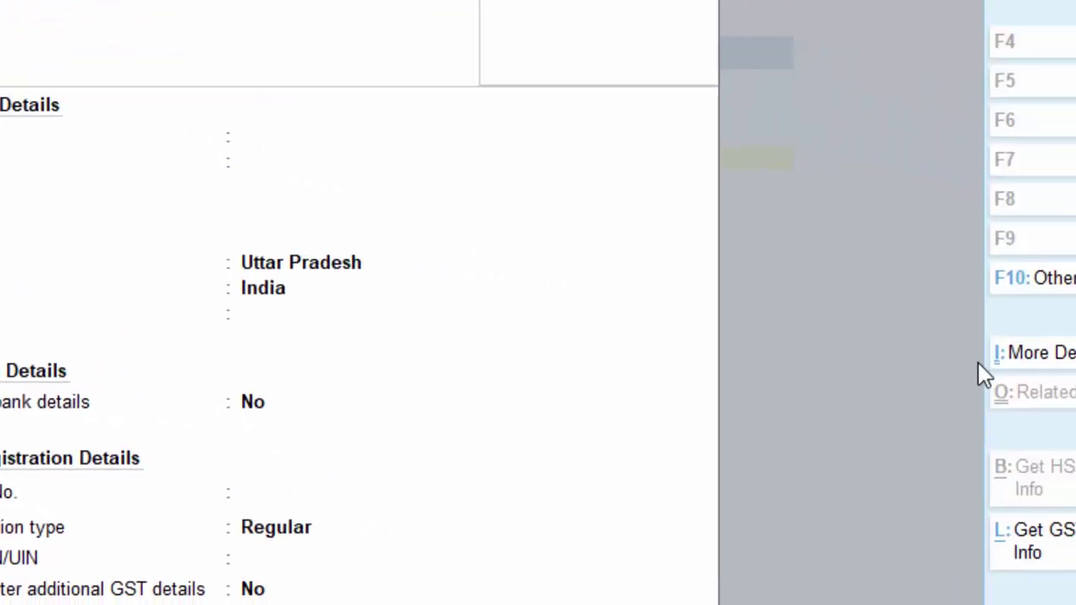
left_click(995, 368)
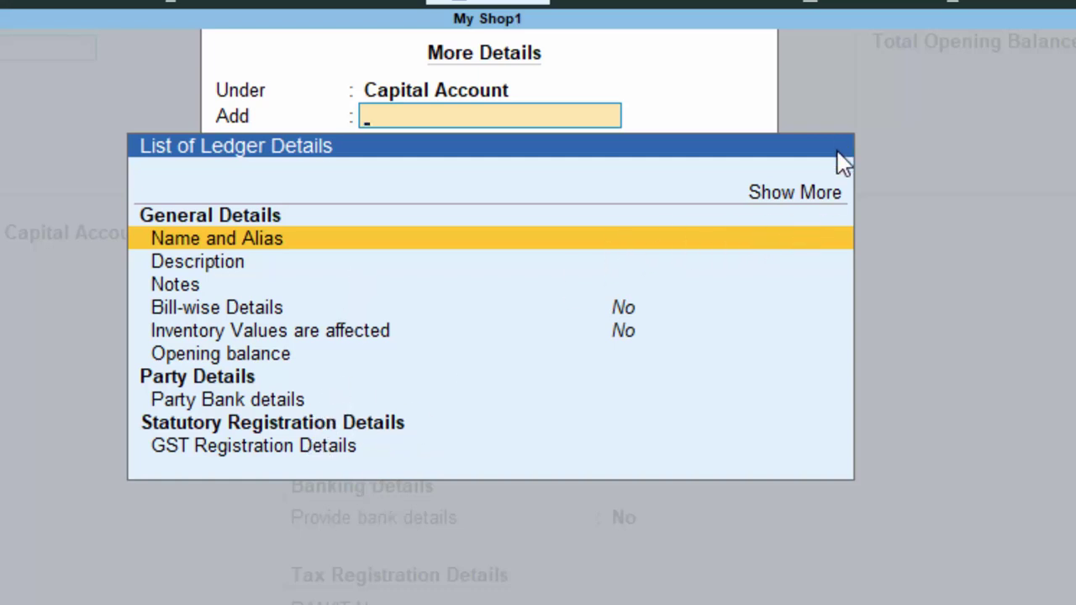
left_click(838, 198)
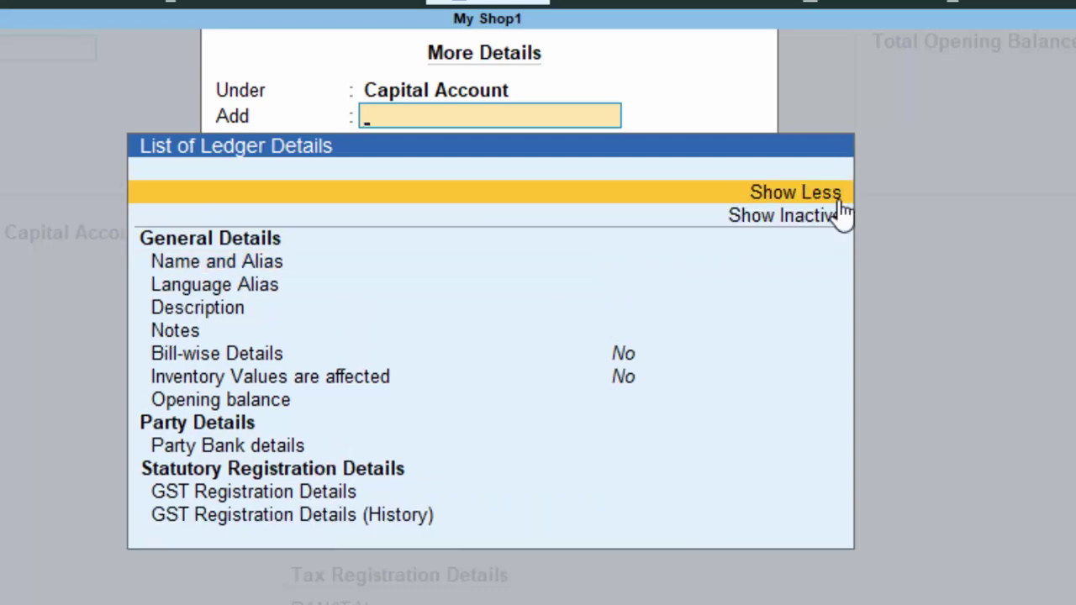
left_click(836, 219)
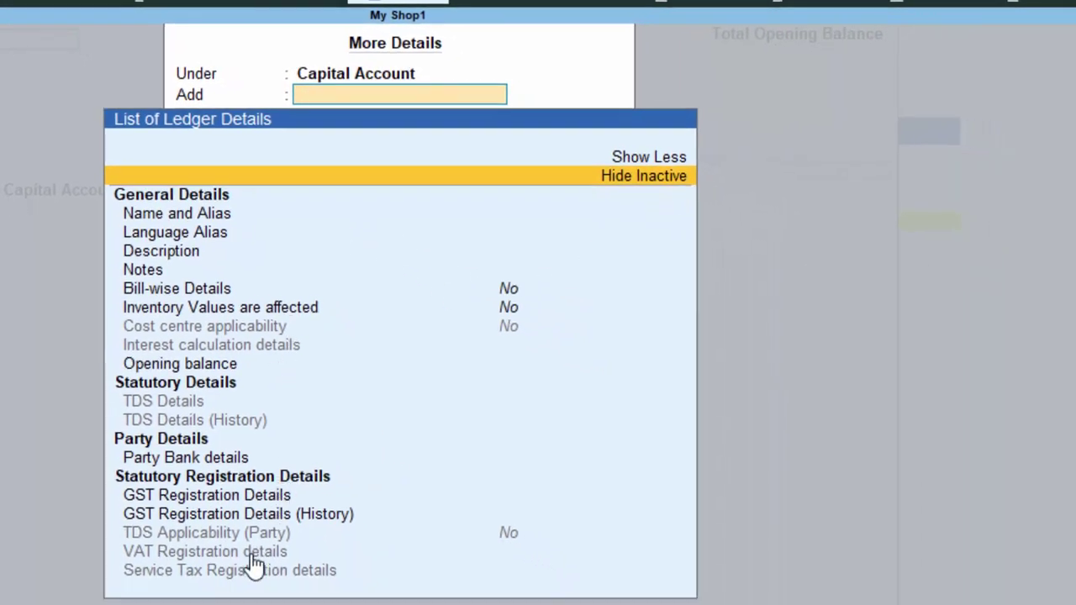
key("Escape")
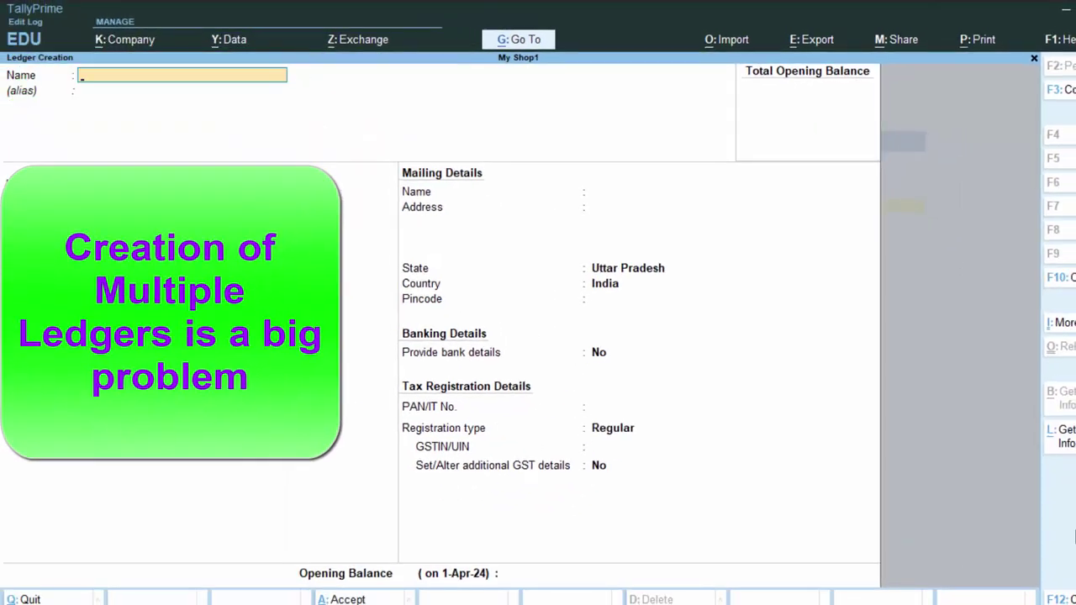
Step: Review the configuration options of the ledger creation form and quit the form without creating a ledger
key("F12")
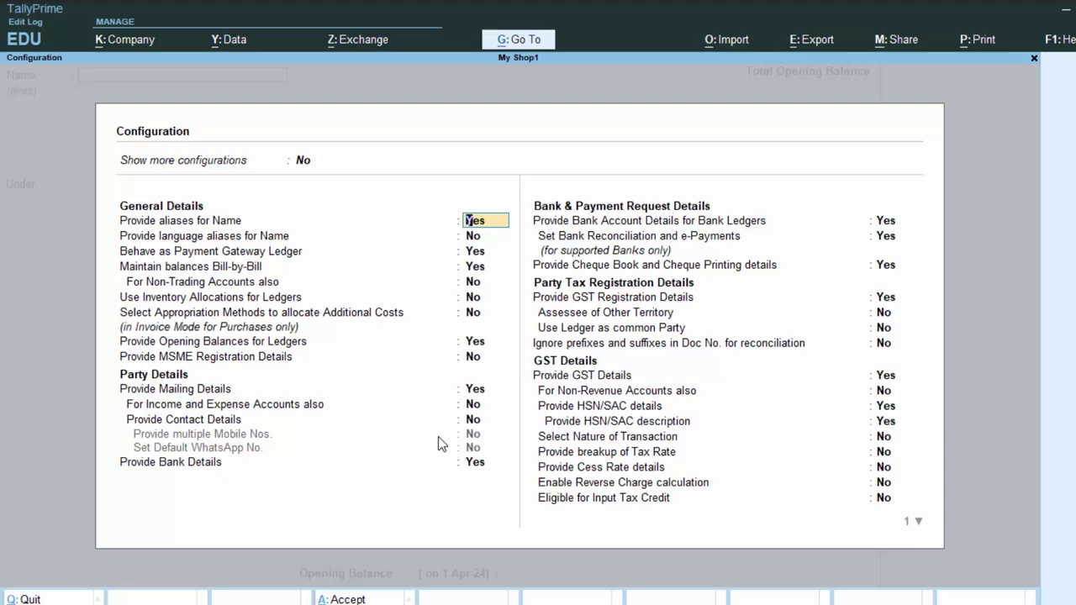
key("Escape")
key("Escape")
key("y")
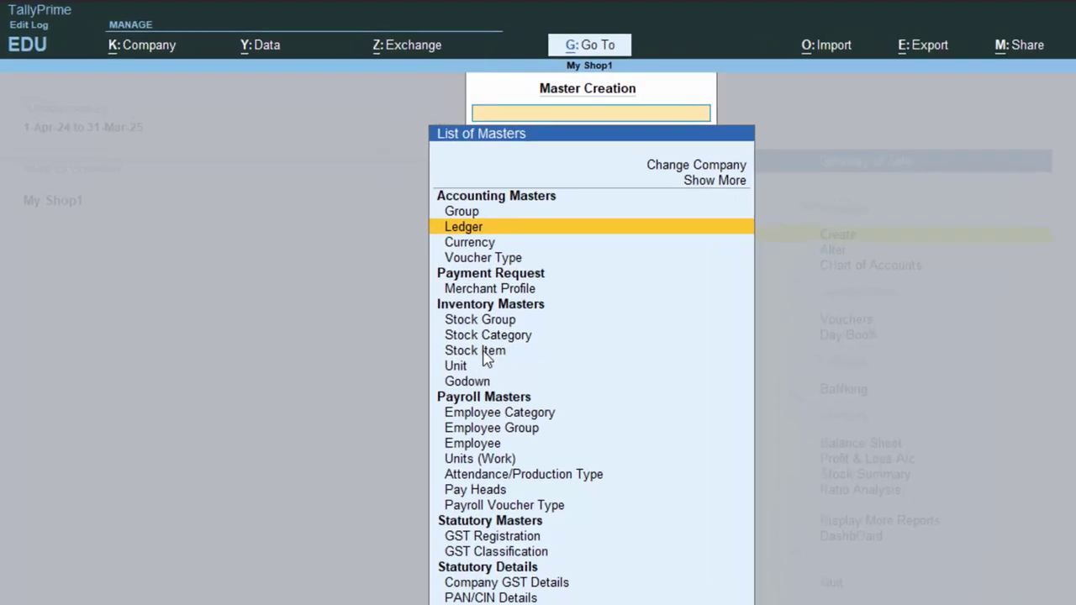
Step: View the stock item creation form and return to the Gateway of Tally without creating an item
left_click(484, 353)
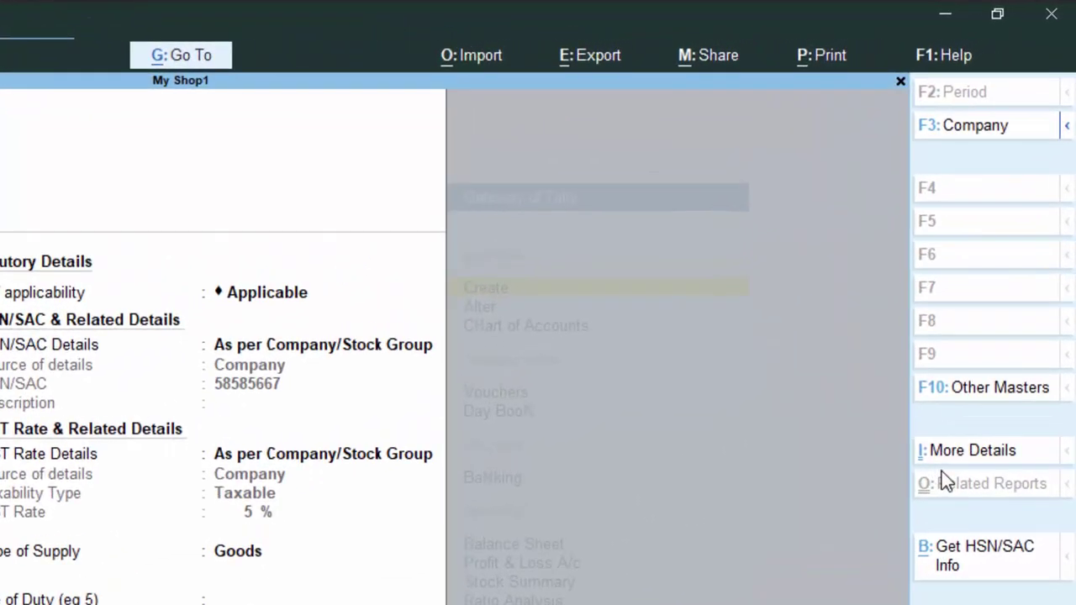
key("Escape")
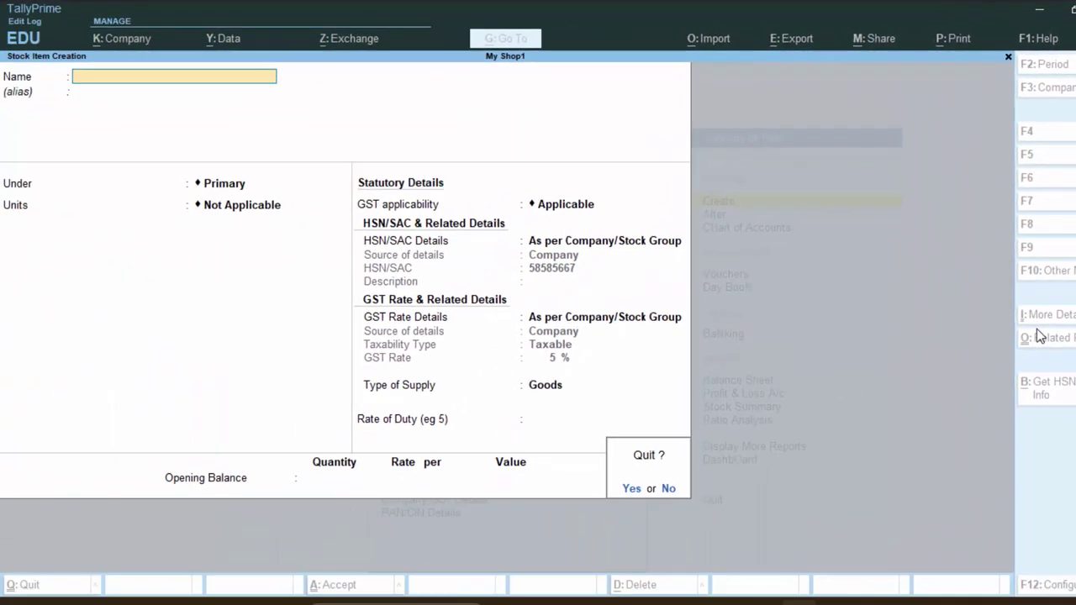
key("y")
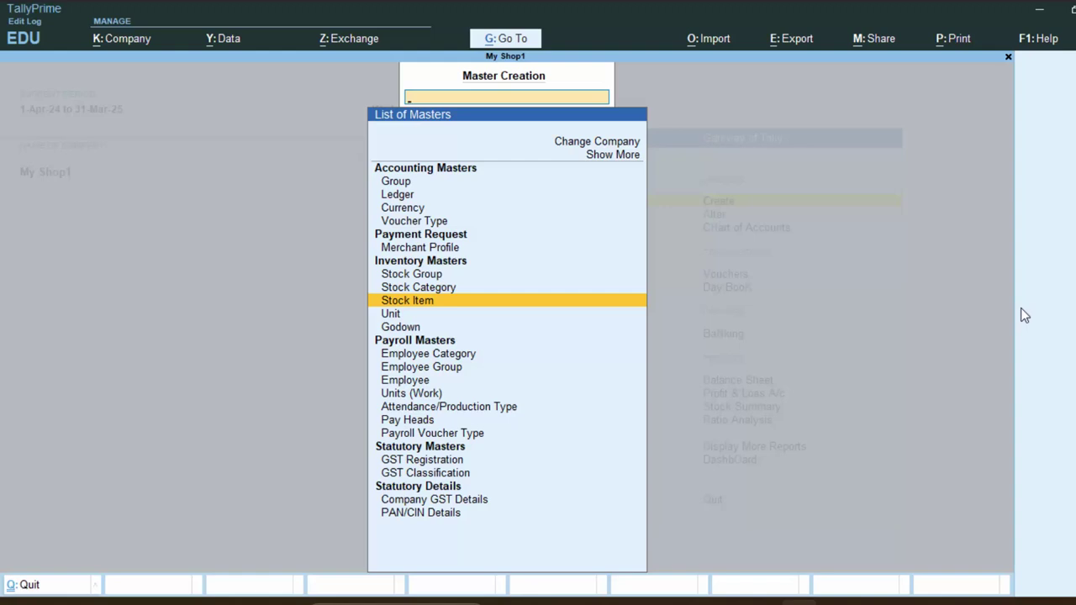
key("Escape")
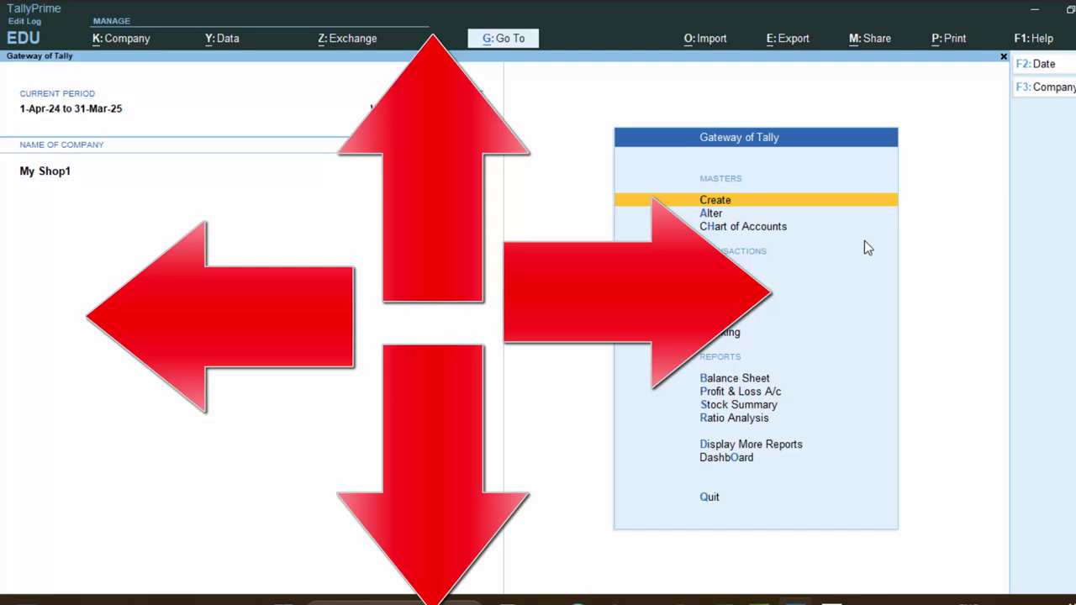
Step: Open the list of ledgers in the Chart of Accounts
key("Down")
key("Down")
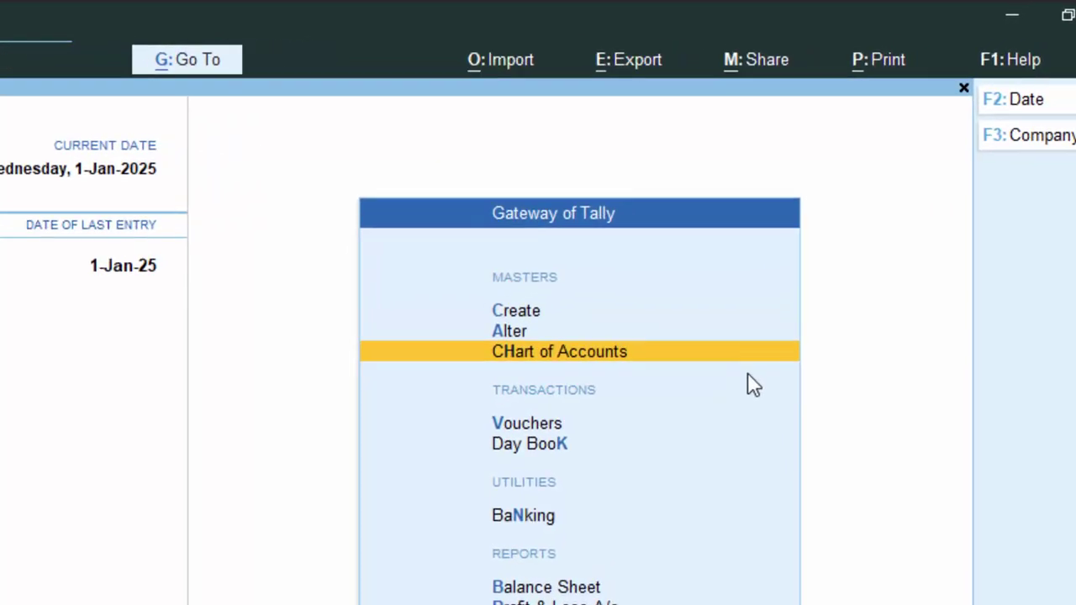
key("Up")
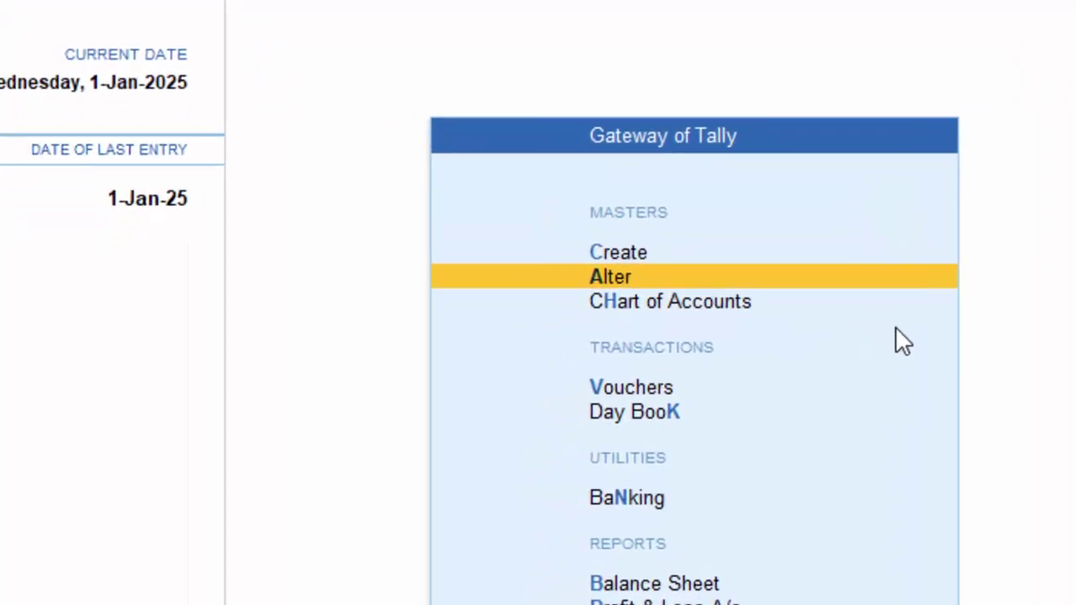
key("Down")
key("Return")
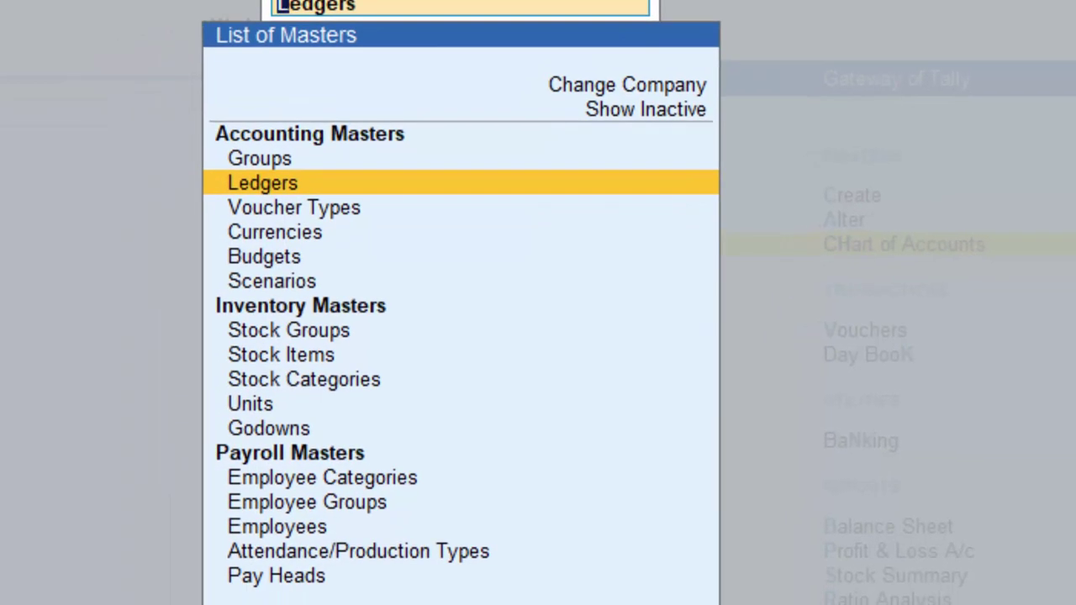
key("Return")
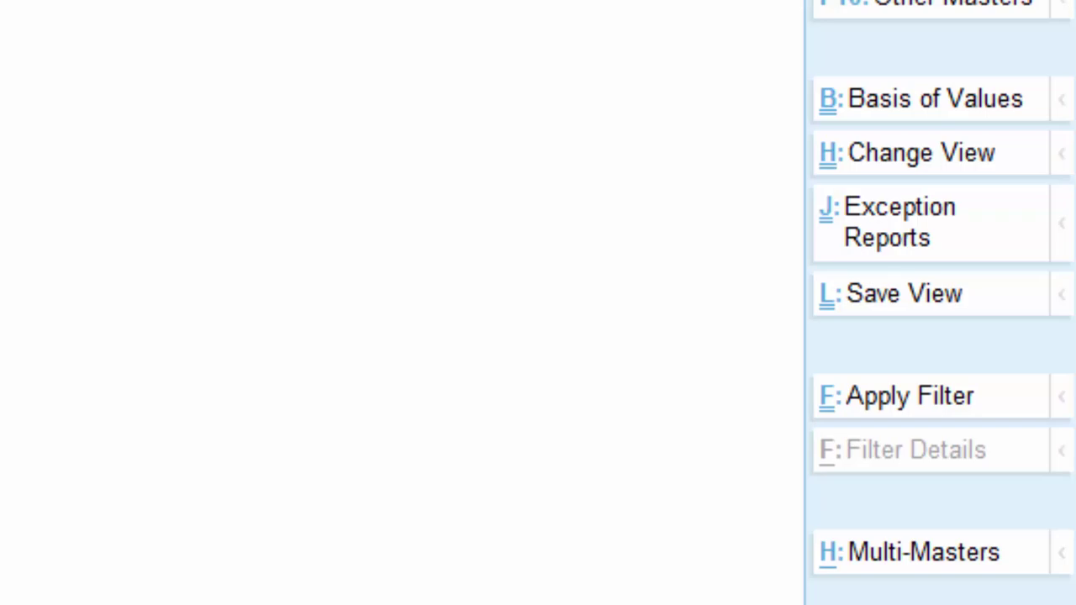
Step: View the Multi Create form for ledgers and return to the Chart of Accounts master list
key("alt+h")
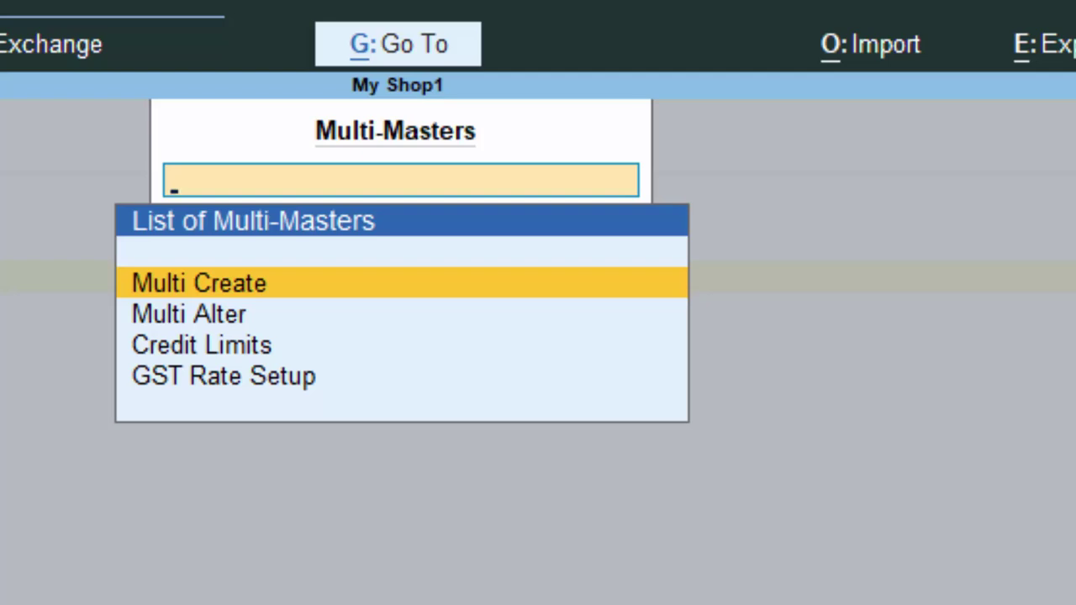
key("Return")
key("Return")
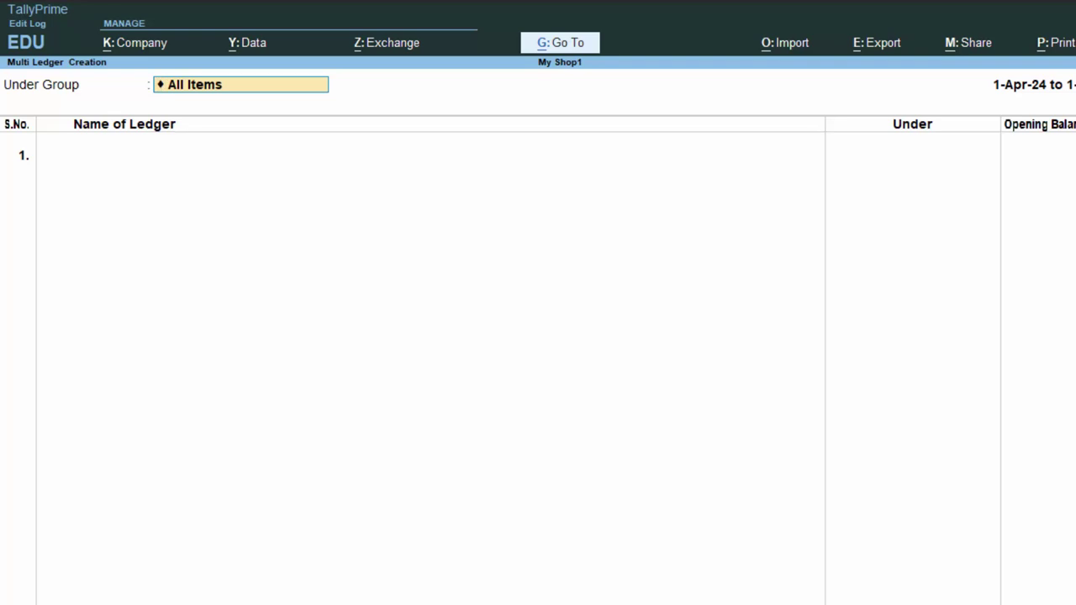
key("BackSpace")
key("Escape")
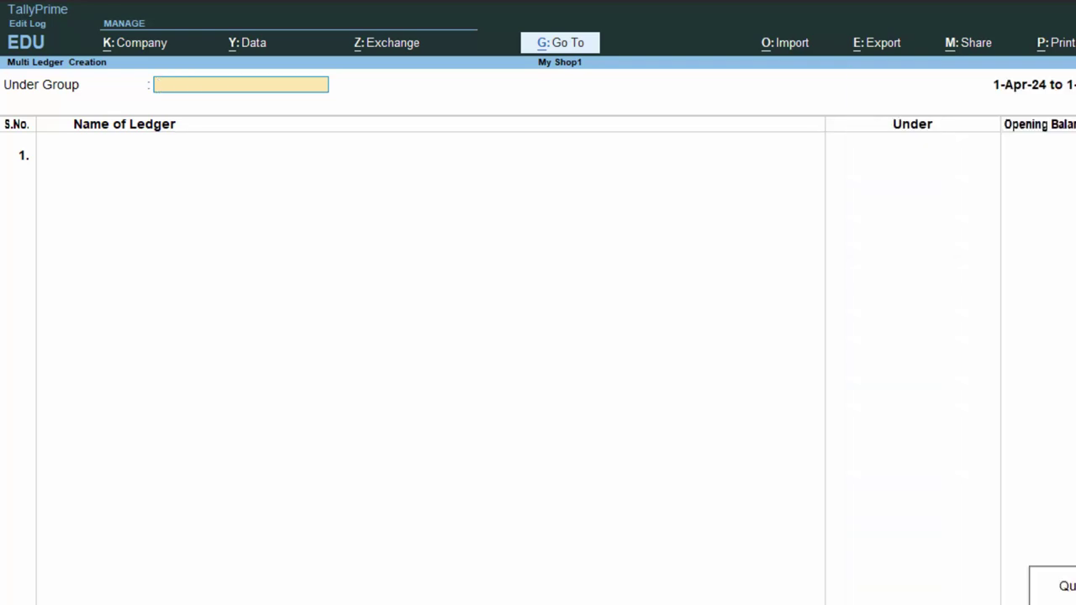
key("Escape")
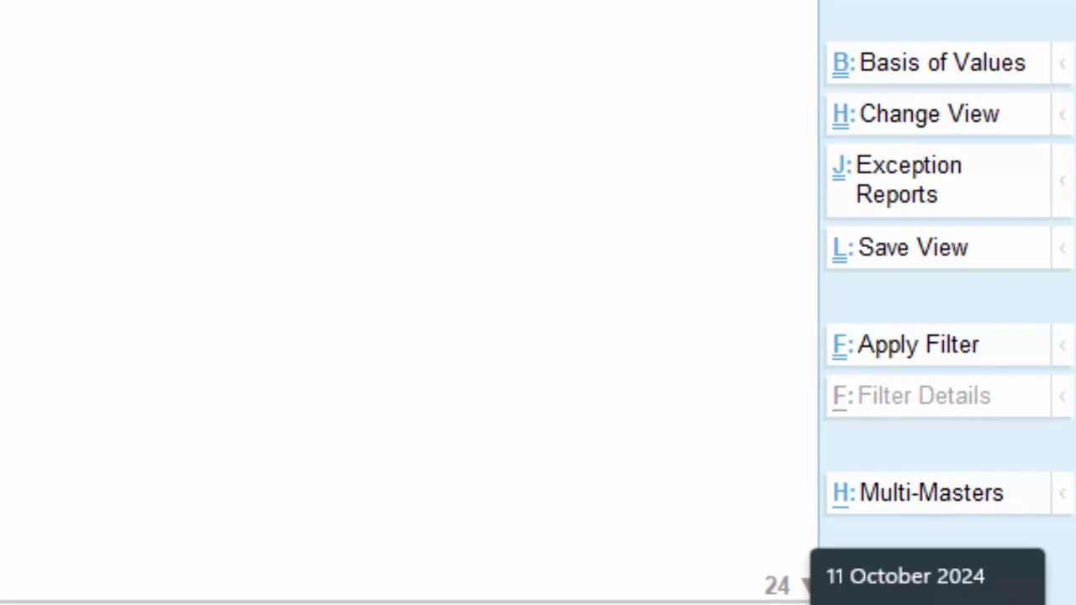
key("Escape")
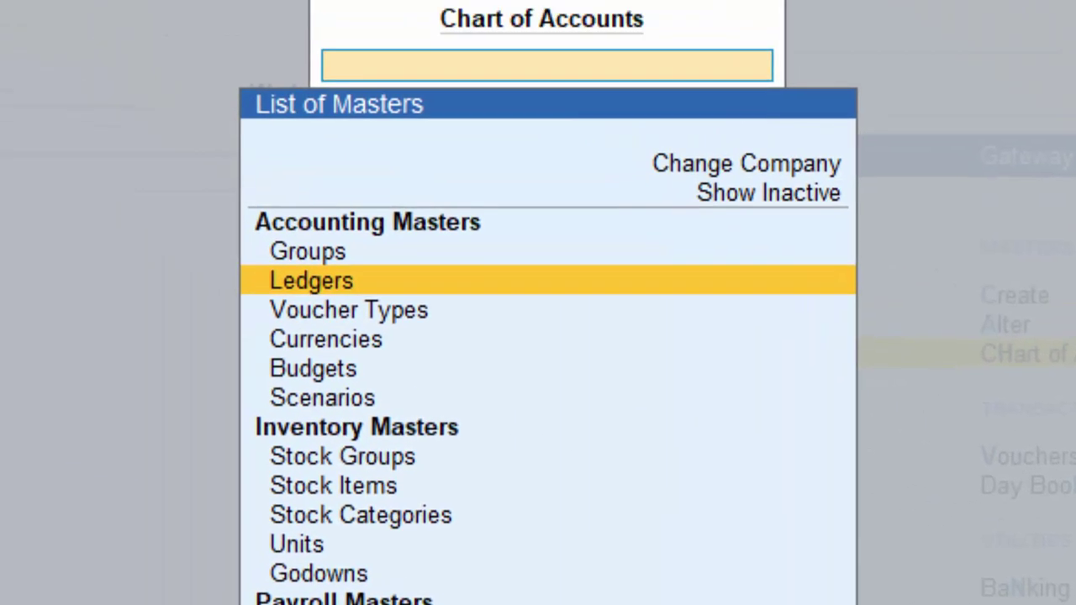
Step: Open the list of stock items in the Chart of Accounts
key("Down")
key("Down")
key("Down")
key("Down")
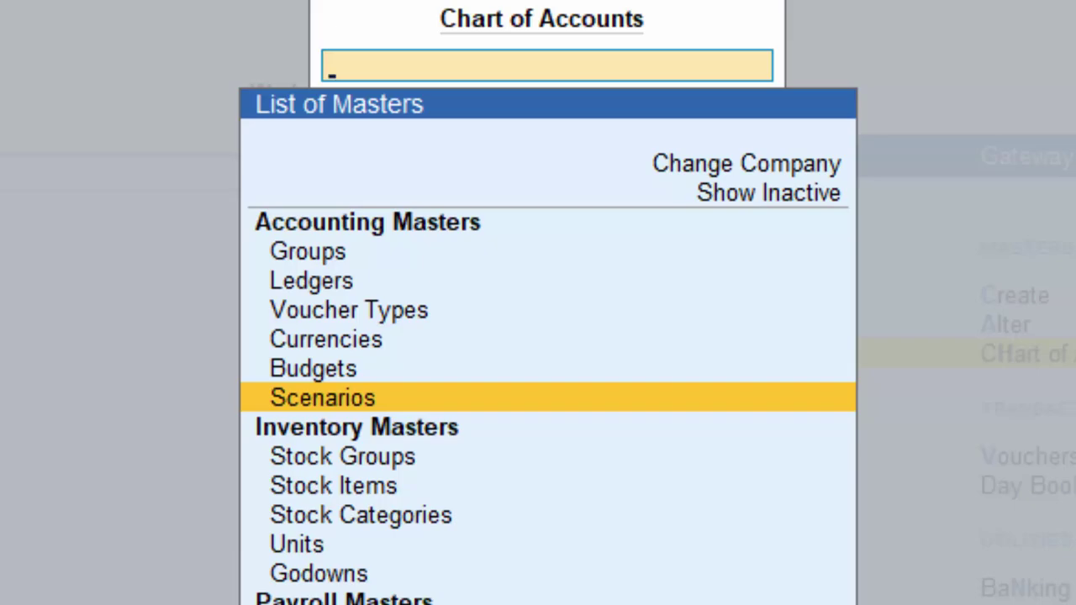
key("Escape")
key("Return")
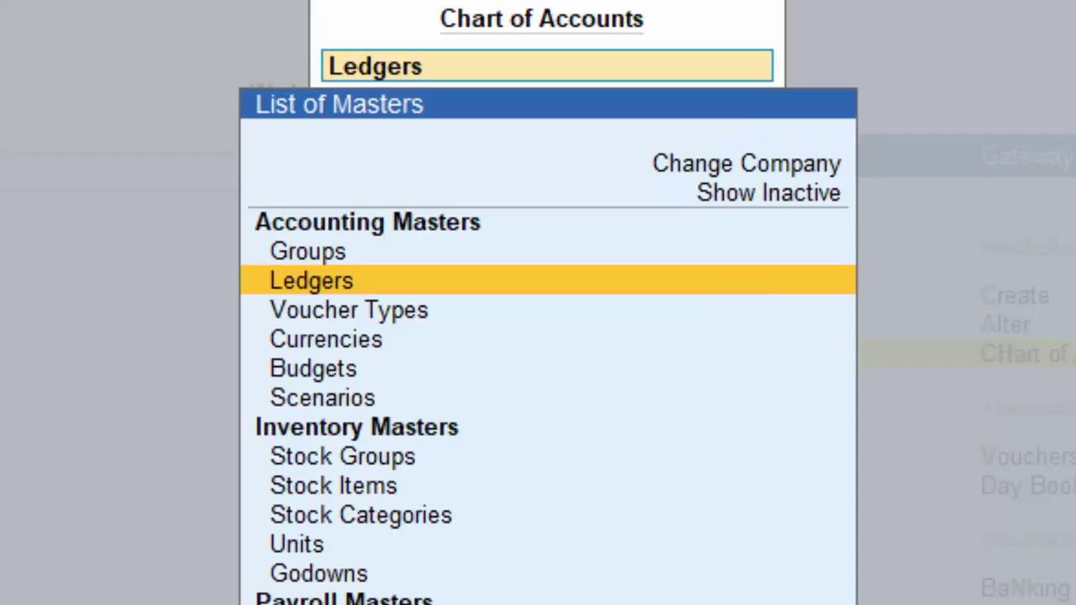
key("Down")
key("Down")
key("Down")
key("Down")
key("Down")
key("Down")
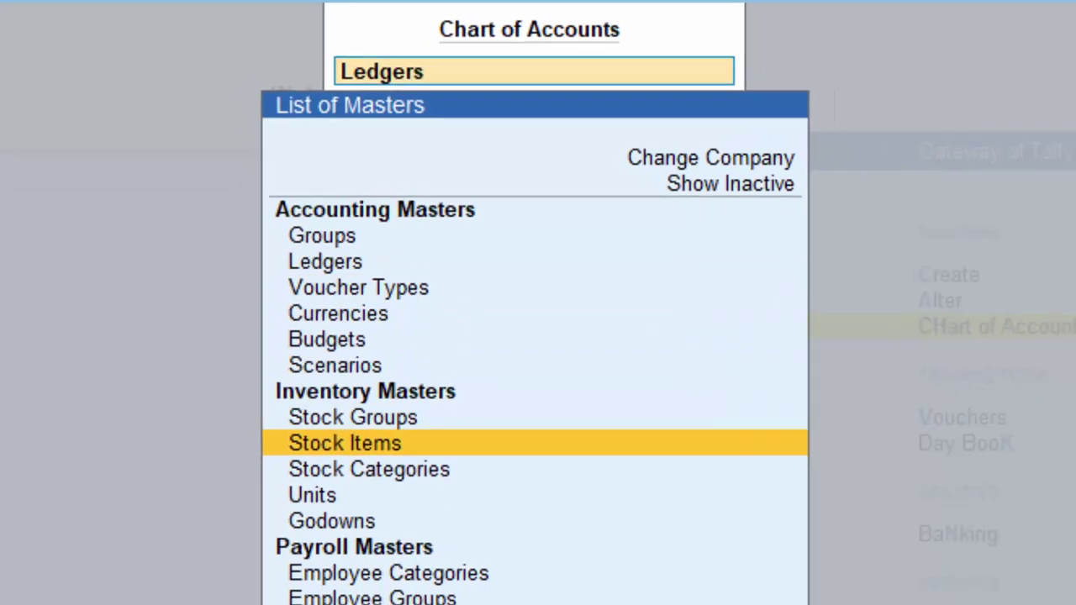
key("Return")
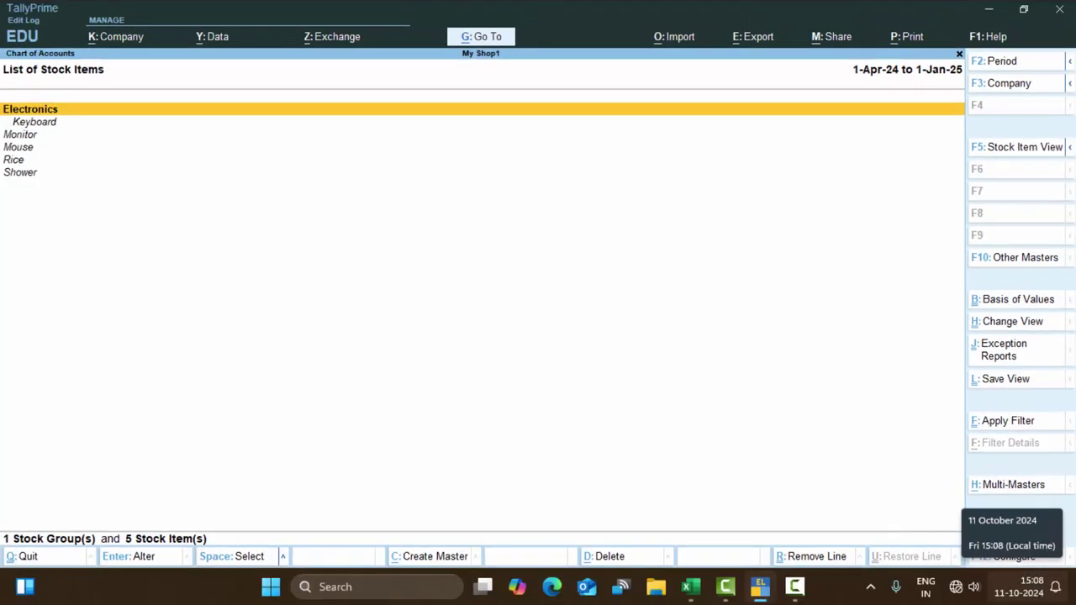
Step: Open the Multi Create form for stock items
key("alt")
key("alt+h")
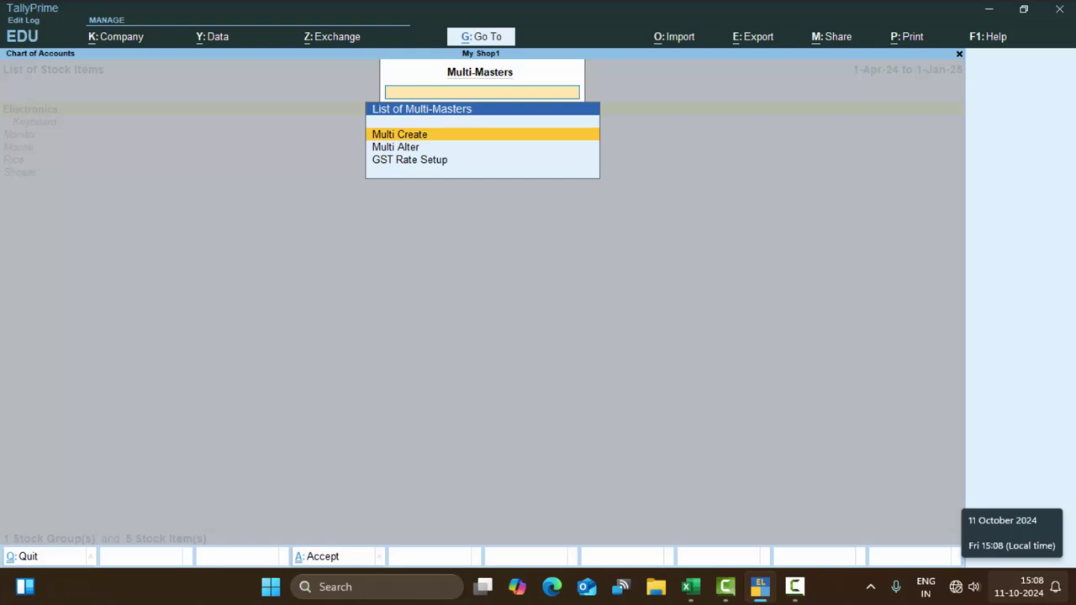
key("Return")
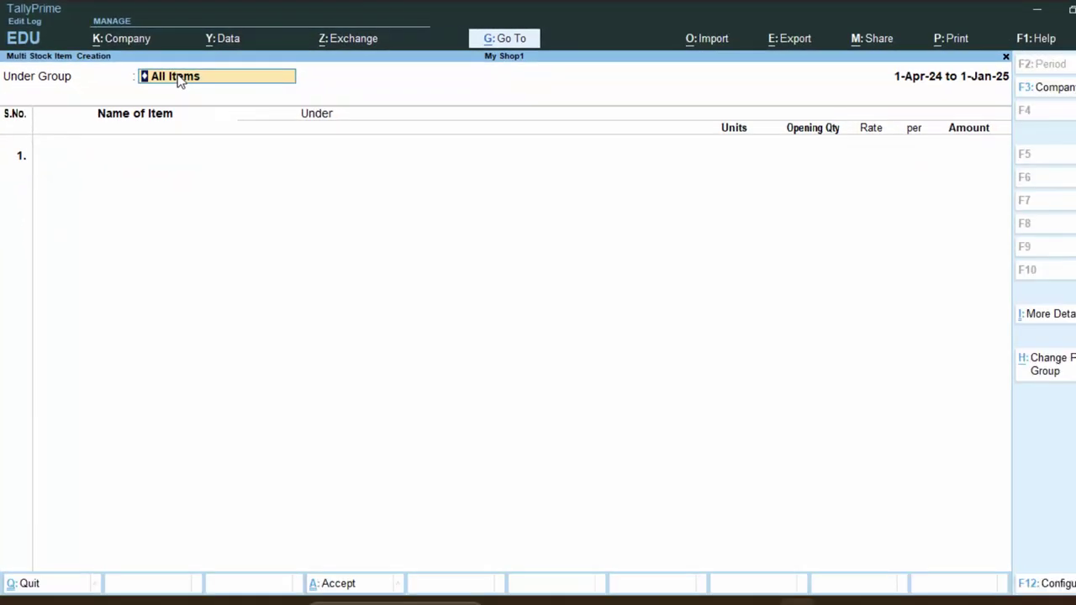
Step: Start creating a new stock group for the item list's Under Group field and name it Grocessary
key("Return")
key("BackSpace")
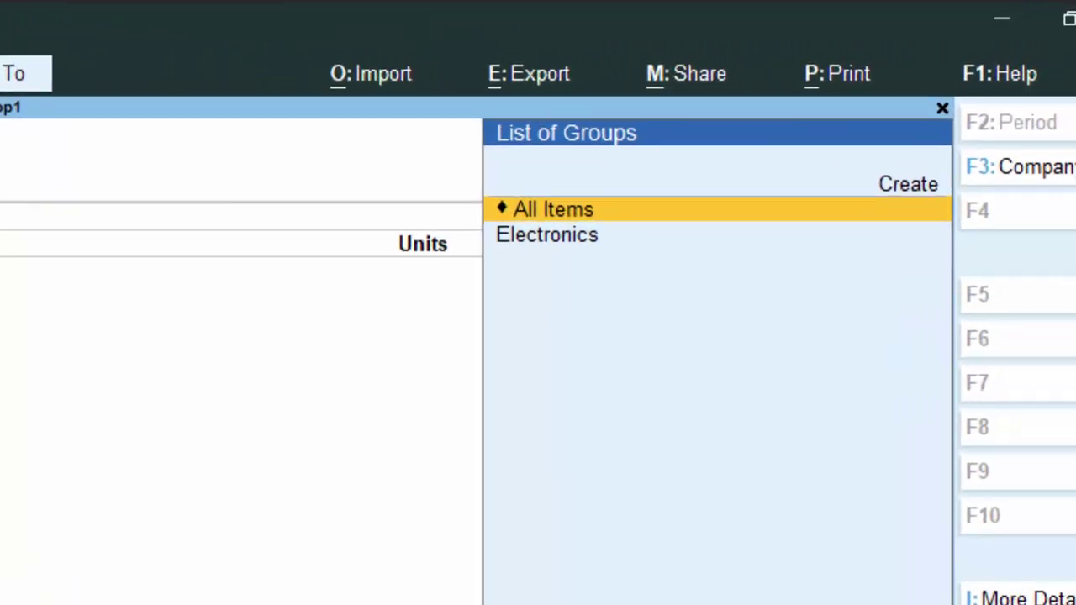
key("Down")
key("Up")
key("Up")
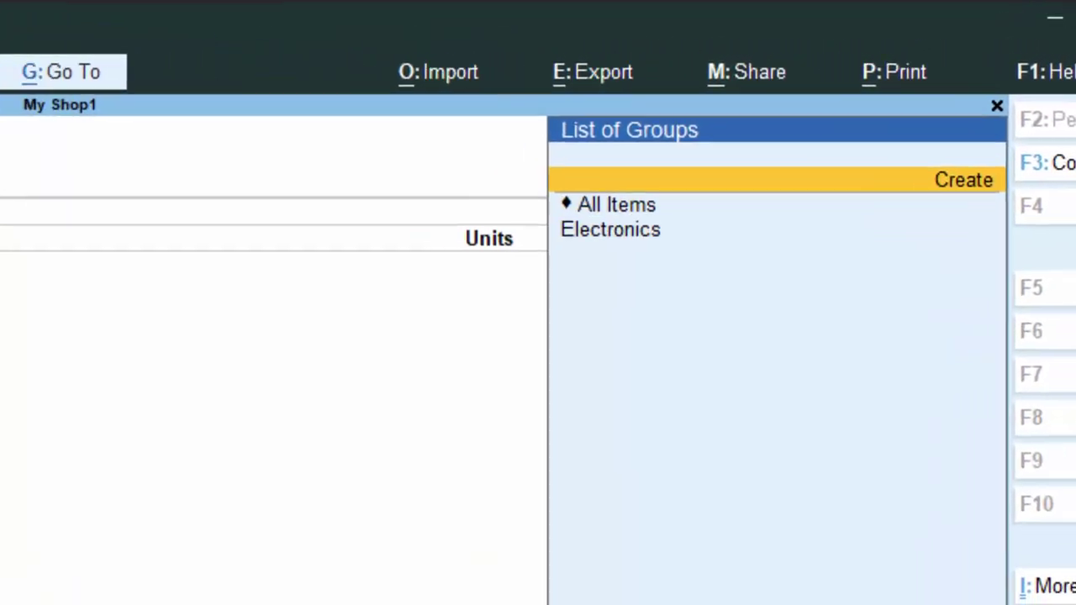
key("Return")
type("Gr")
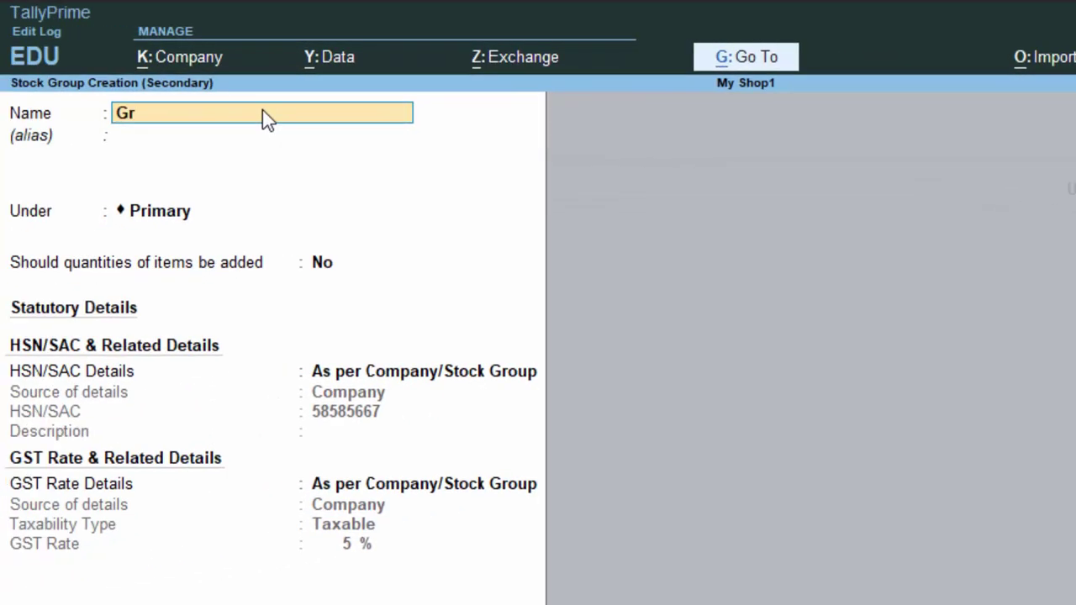
type("ocessary")
key("Return")
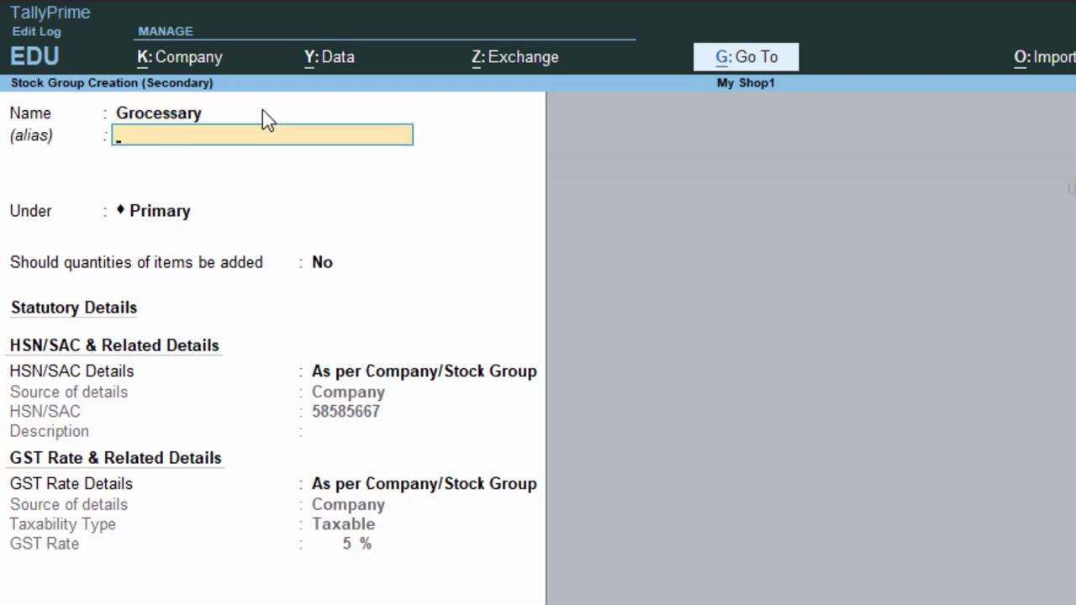
Step: Save the group under Primary without an alias or added quantities, keeping HSN/SAC and GST rate details As per Company/Stock Group
key("Return")
key("Return")
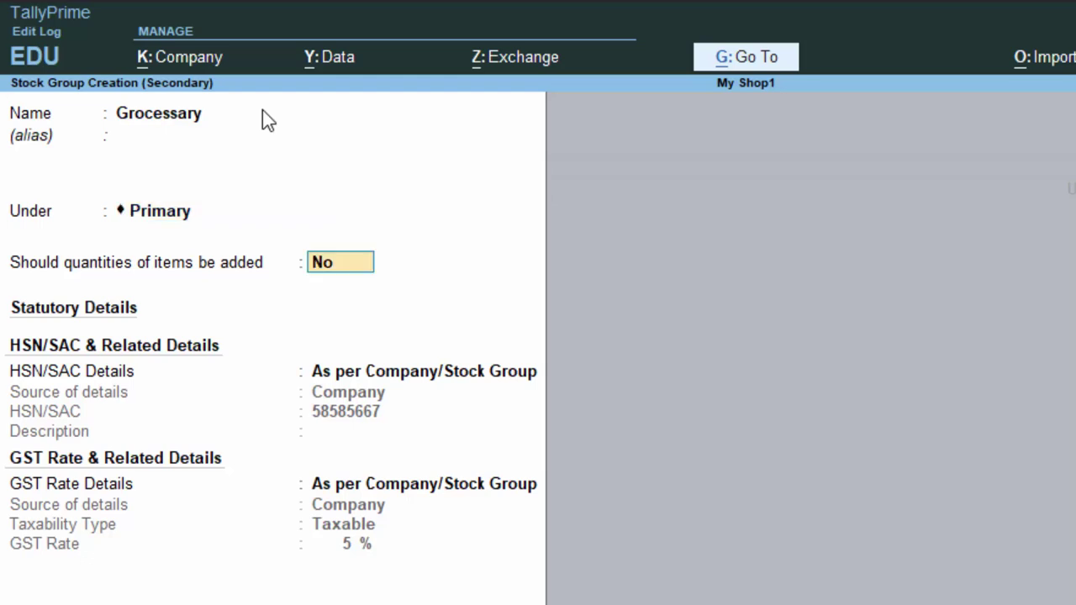
key("Return")
key("Return")
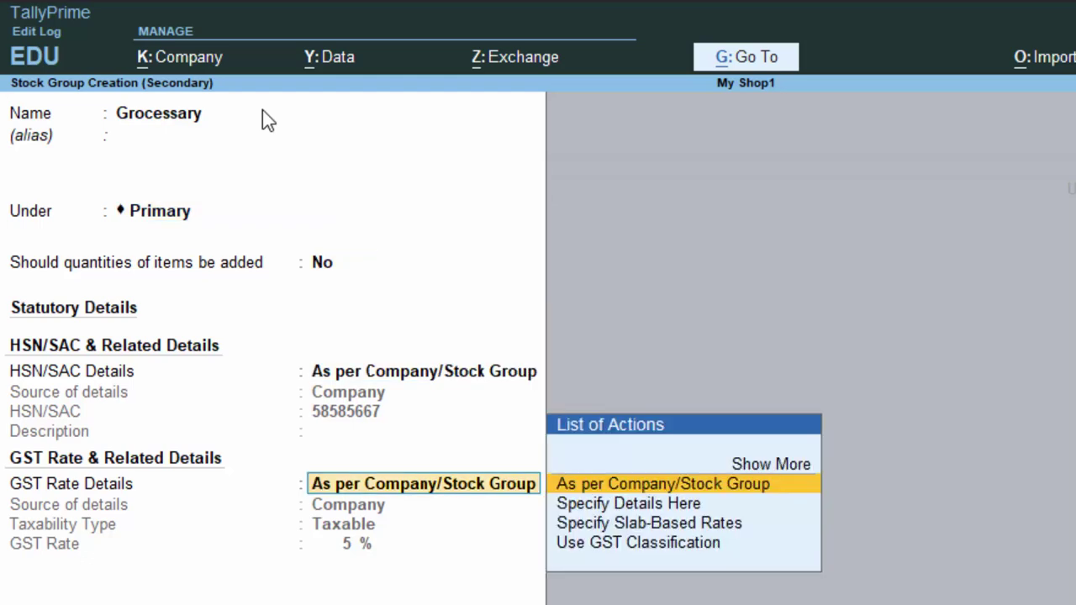
key("Return")
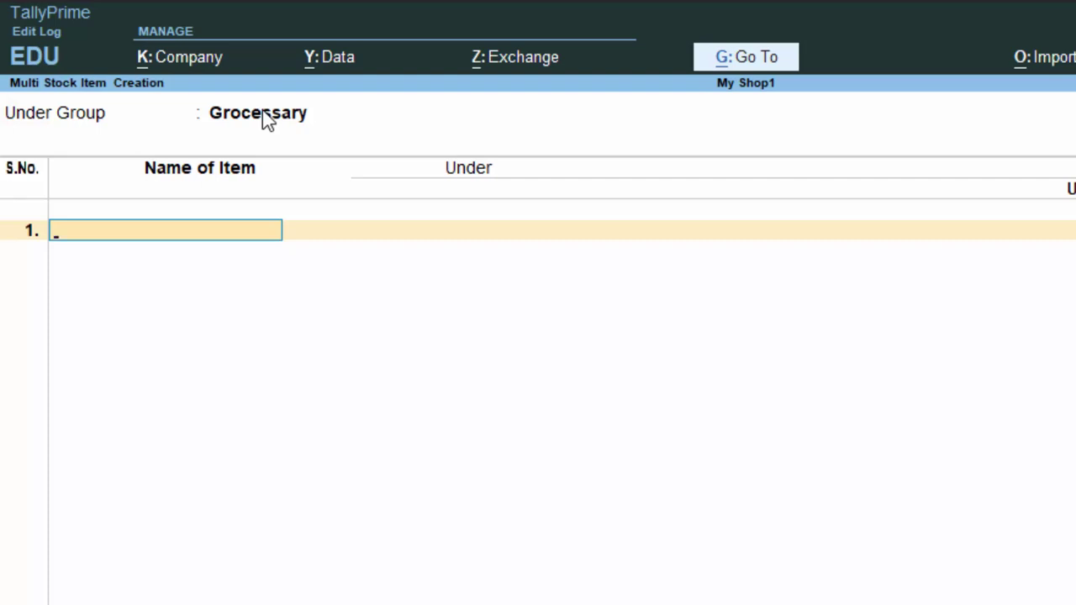
Step: Try to name the first stock item in the Grocessary group Rice
type("Rice")
key("Return")
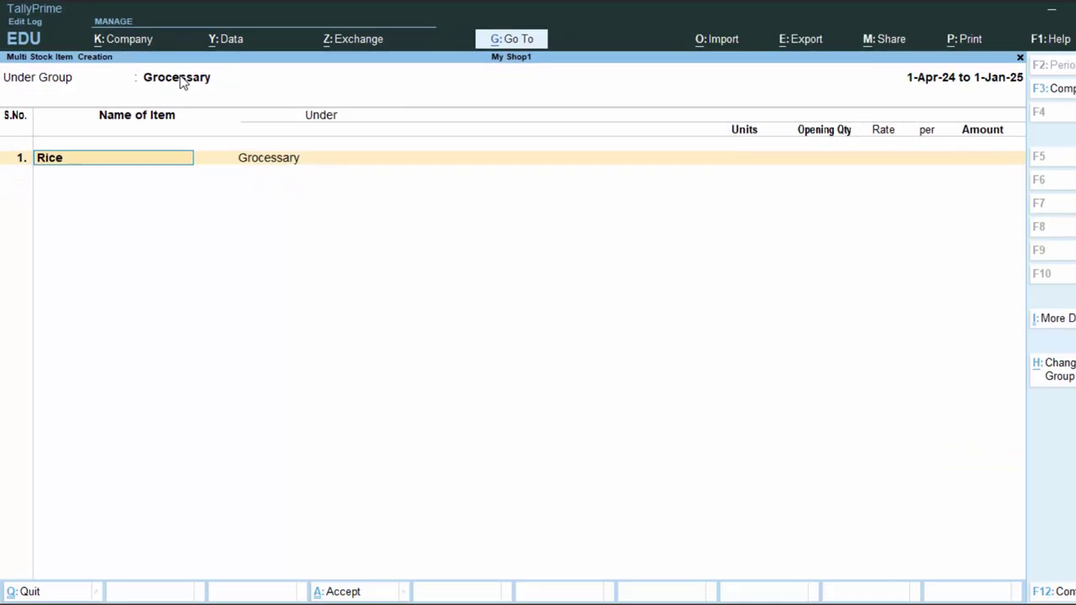
type("R")
key("BackSpace")
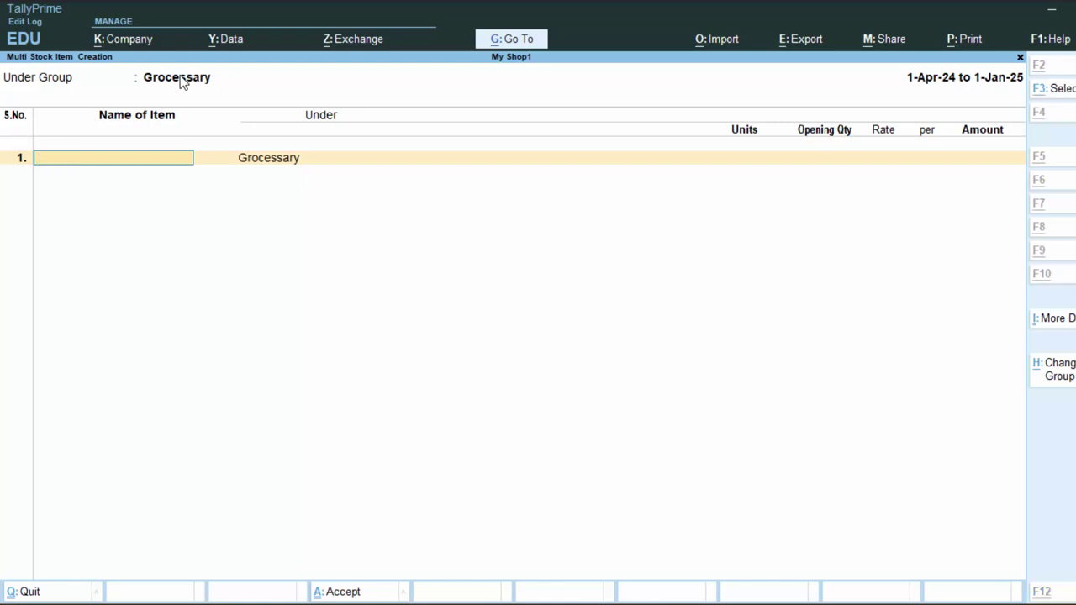
Step: Name the first stock item Pulse under Grocessary and set its unit to kg
type("Pul")
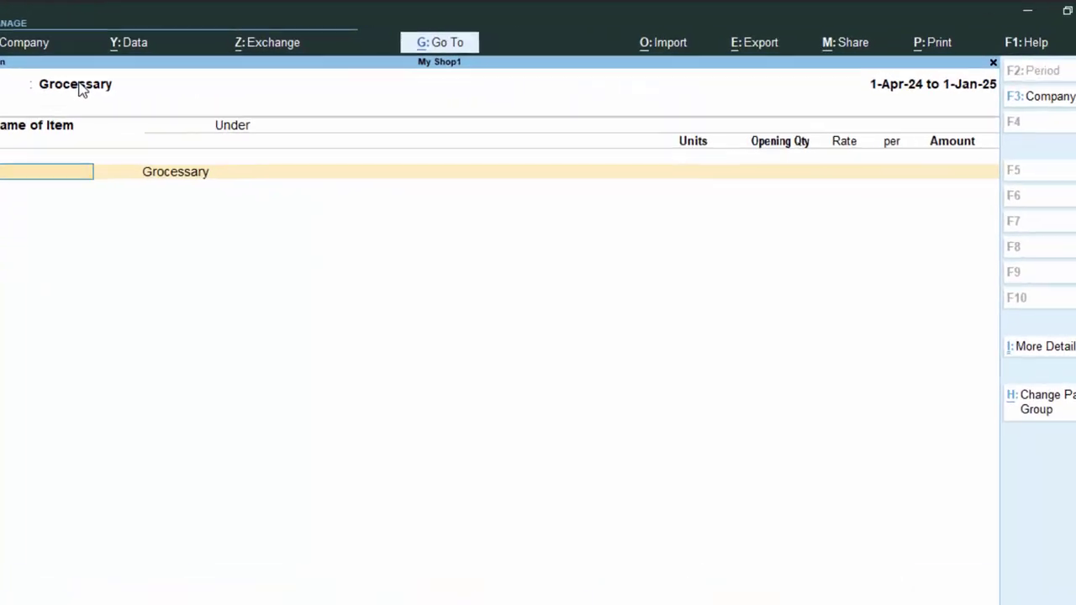
key("Return")
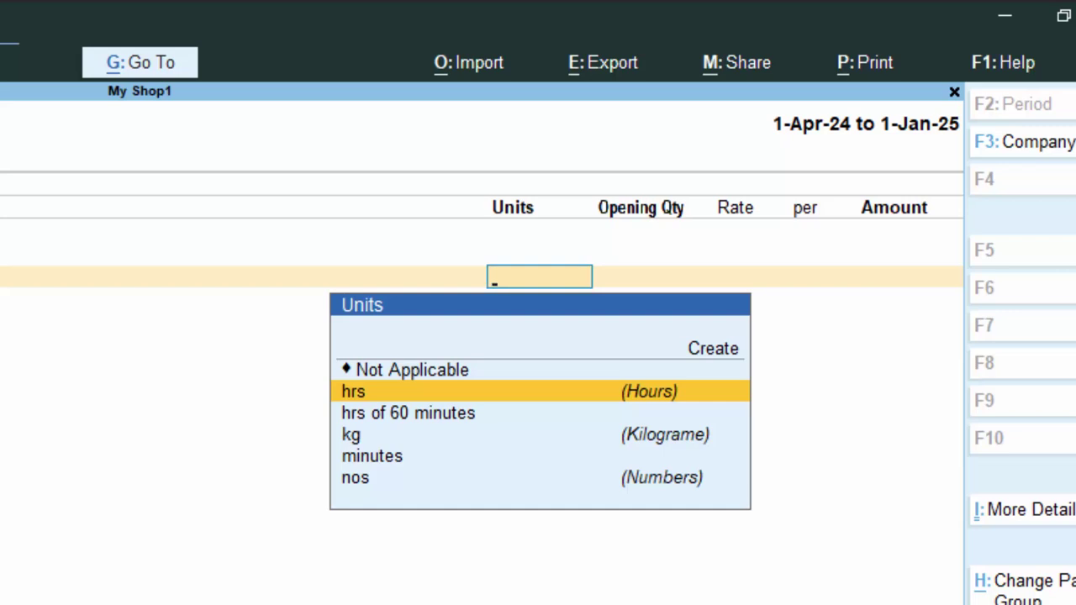
key("Down")
key("Down")
key("Return")
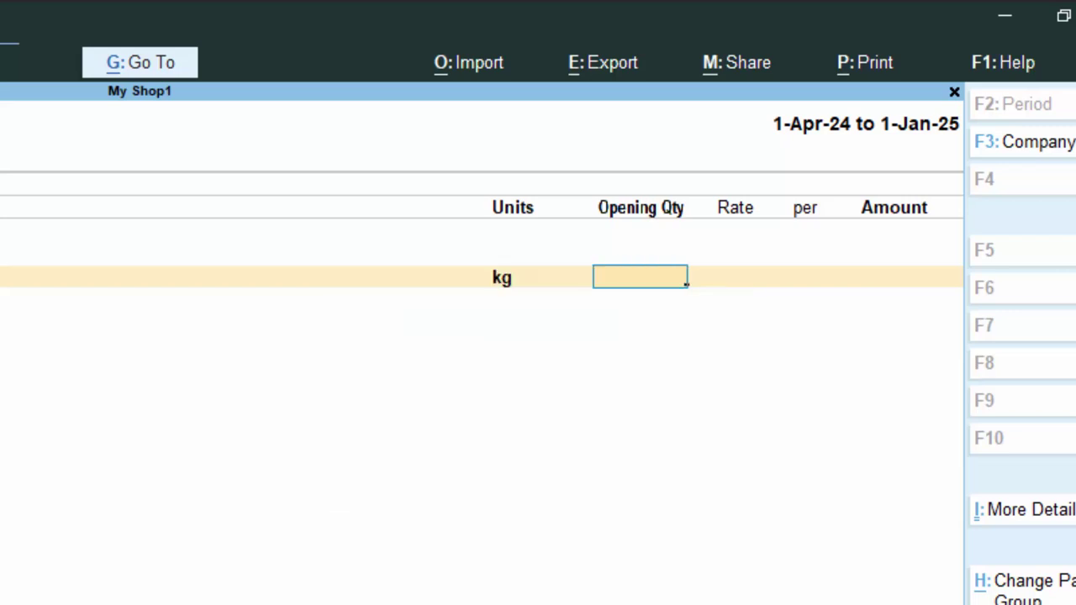
Step: Give Pulse an opening quantity of 60 kg at a rate of 120 per kg
type("60")
key("Return")
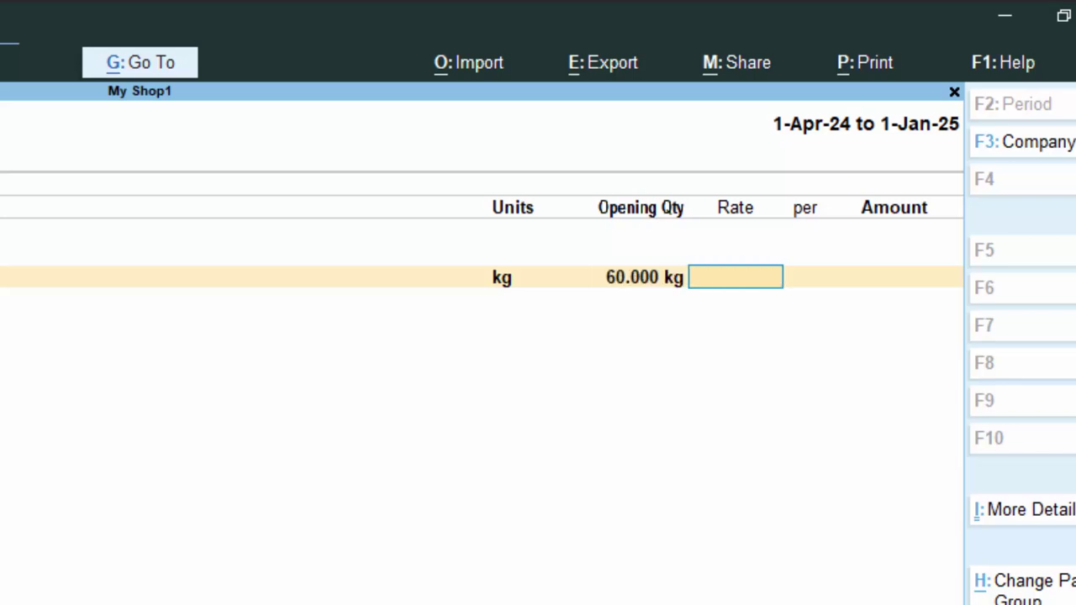
type("120")
key("Return")
key("Return")
key("Return")
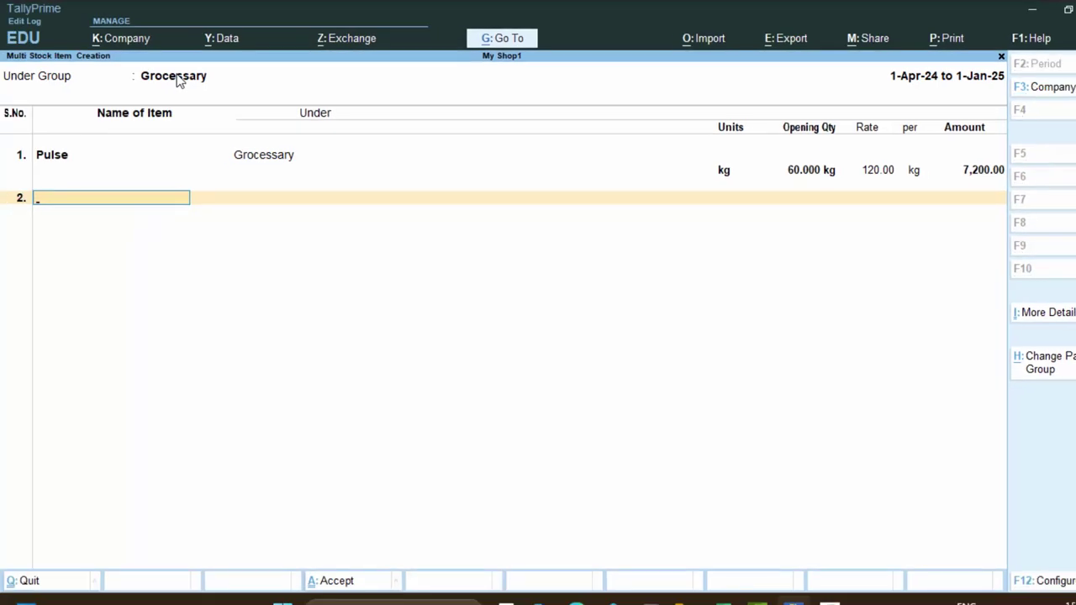
Step: Name the second stock item in the Grocessary group Mustered Oil
type("Mustere")
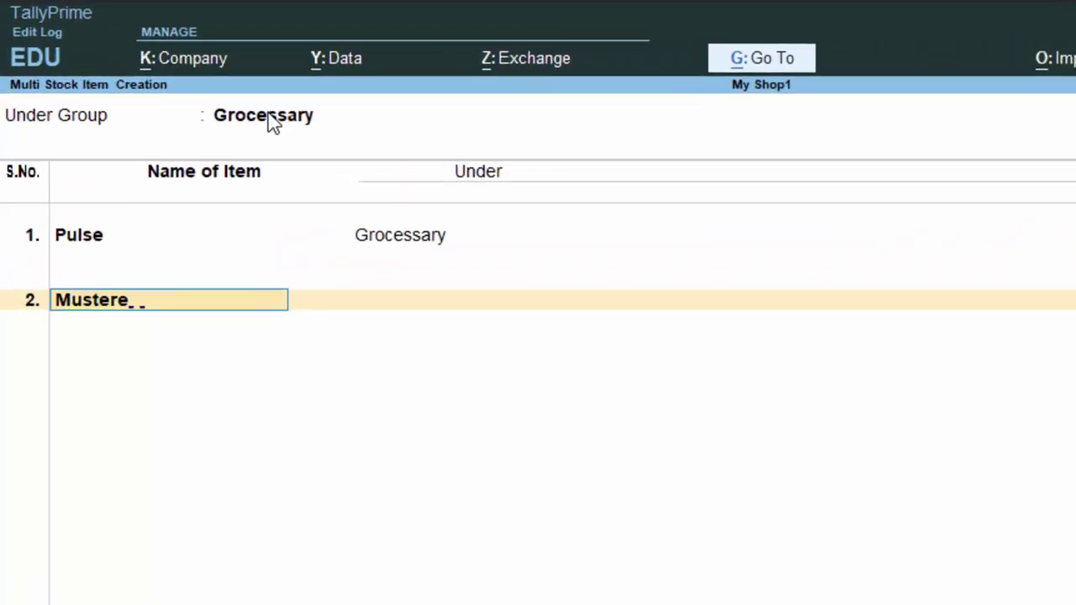
type("d Oil")
key("Return")
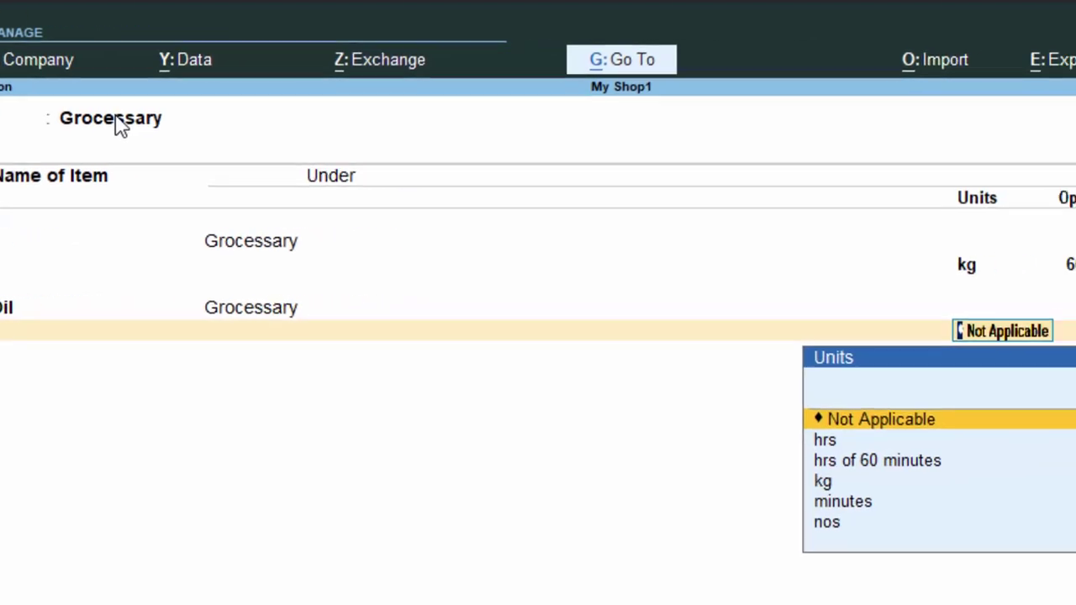
Step: Start creating a new simple unit for Mustered Oil with the symbol ltr and the formal name Litre
key("Down")
key("Down")
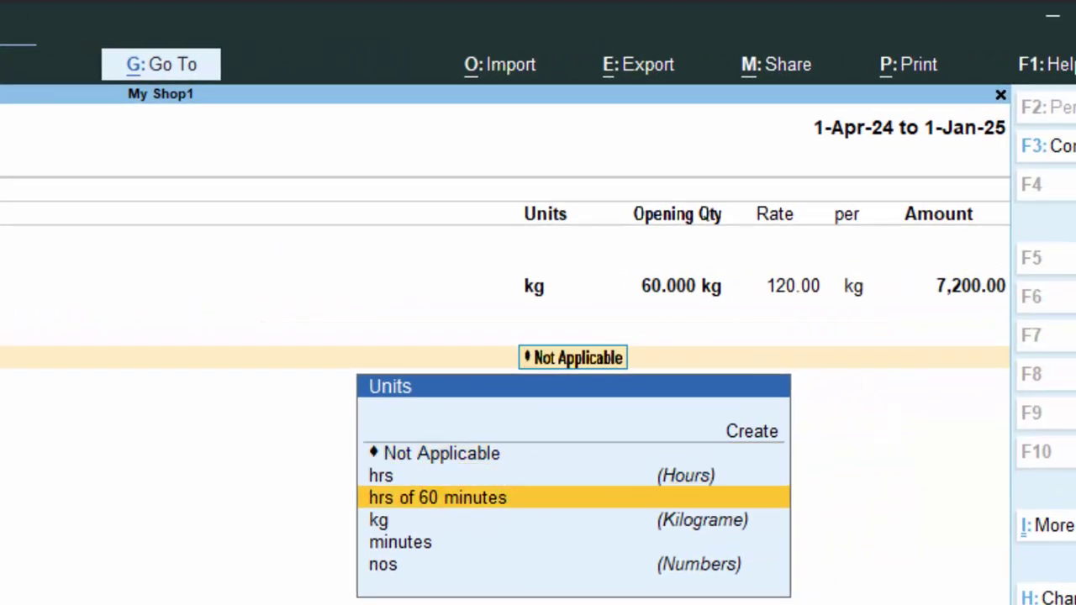
key("Down")
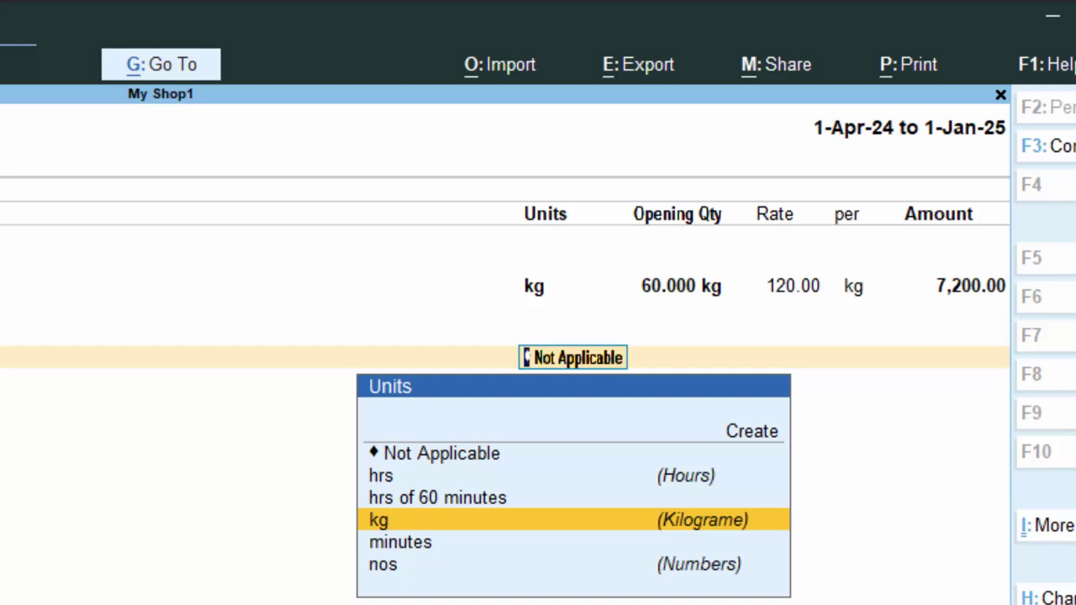
key("Up")
key("Up")
key("Up")
key("Up")
key("Return")
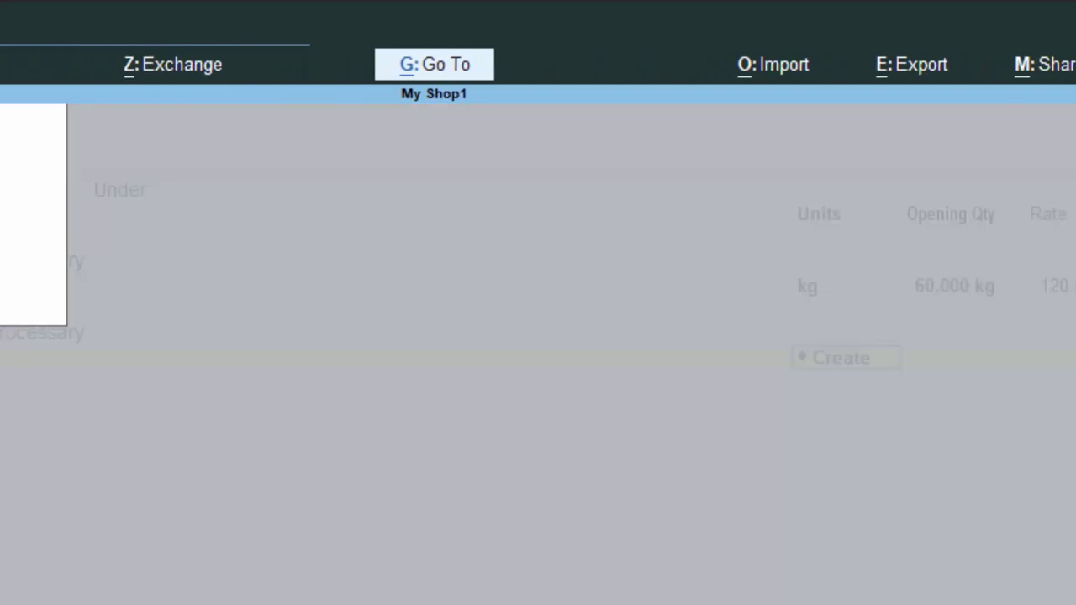
type("lt")
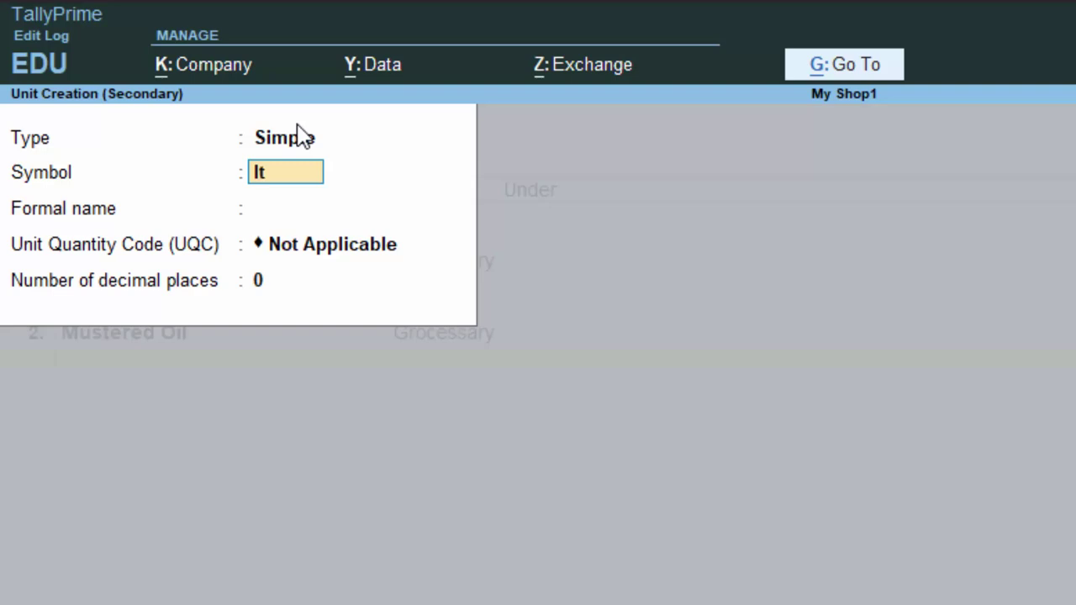
type("r")
key("Return")
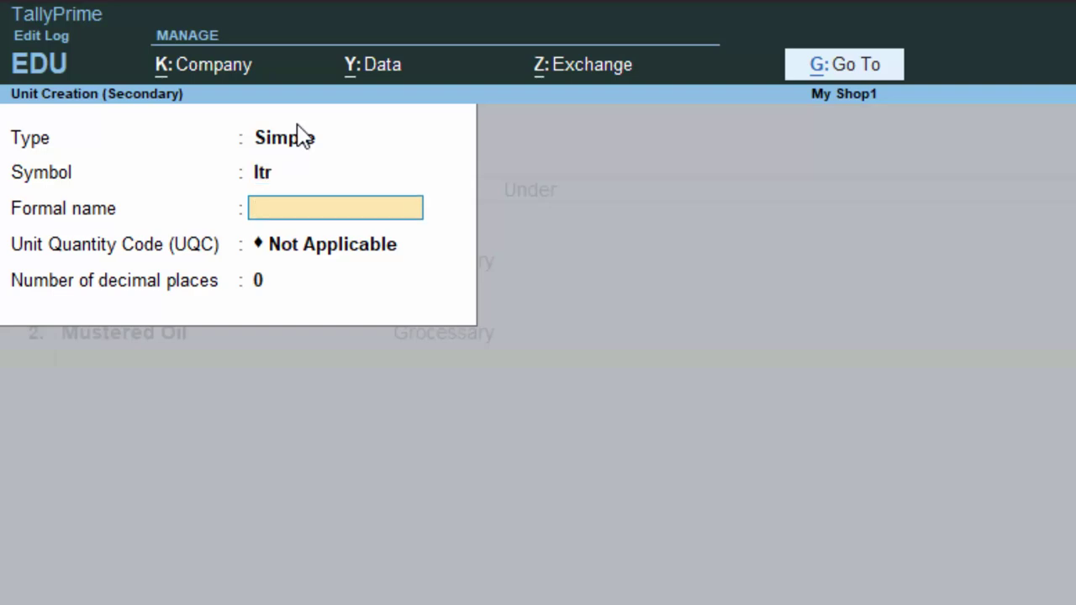
type("Litre")
key("Return")
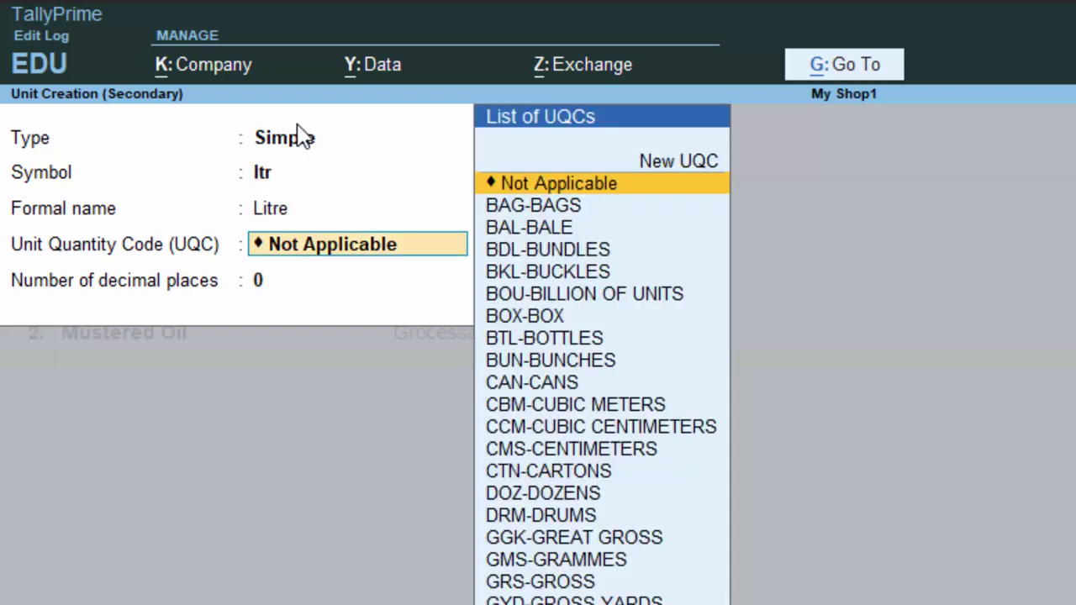
Step: Set the new unit's quantity code to LTR-LITRES with 3 decimal places and save the unit
type("l")
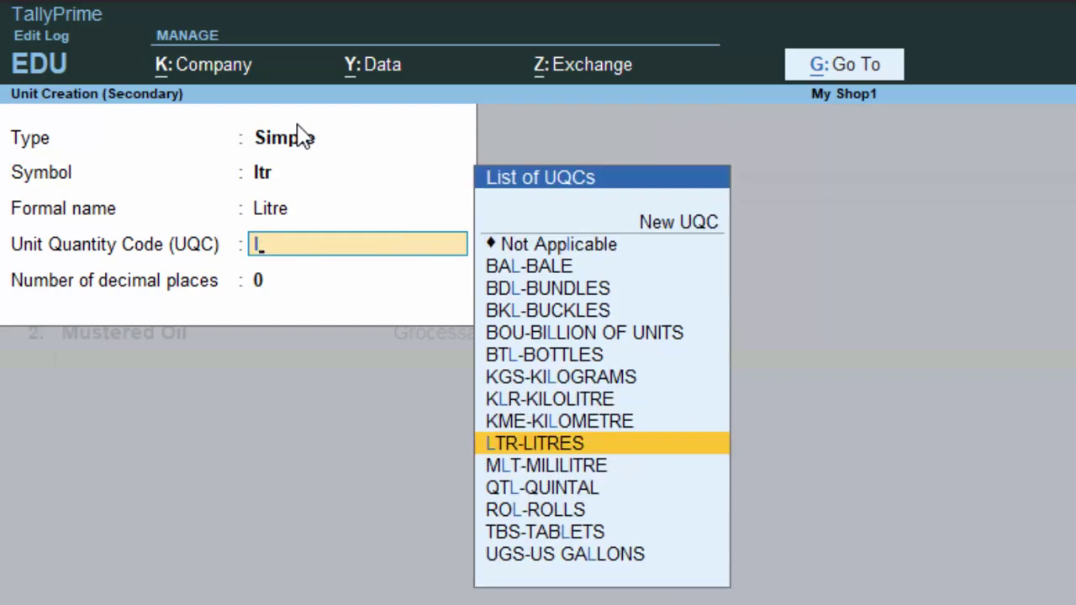
key("Return")
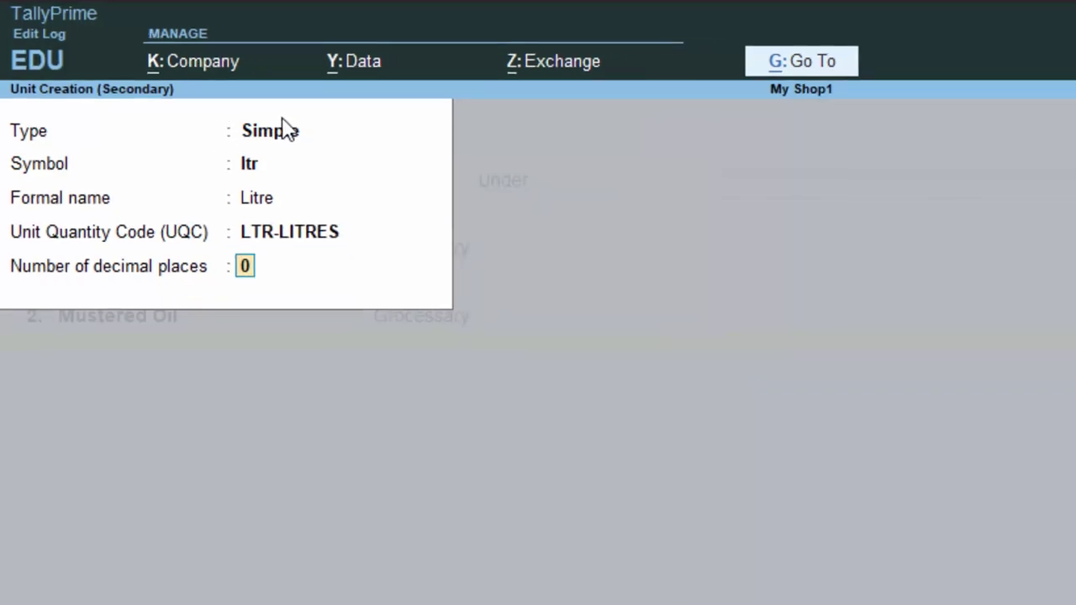
type("3")
key("Return")
key("Return")
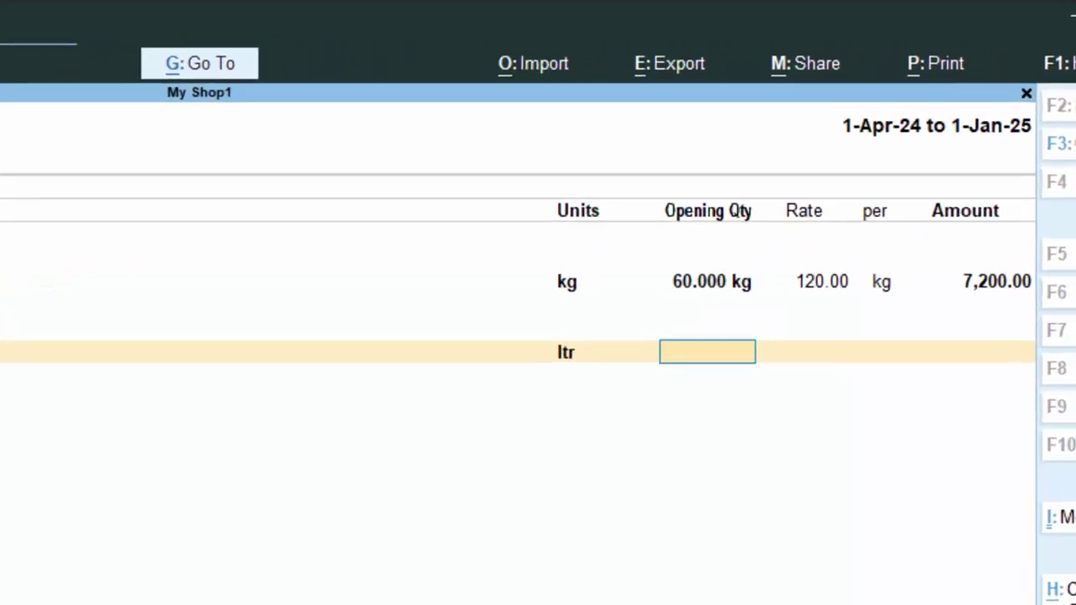
Step: Give Mustered Oil an opening quantity of 30 ltr at a rate of 130 per ltr, and save the stock item list
type("30")
key("Return")
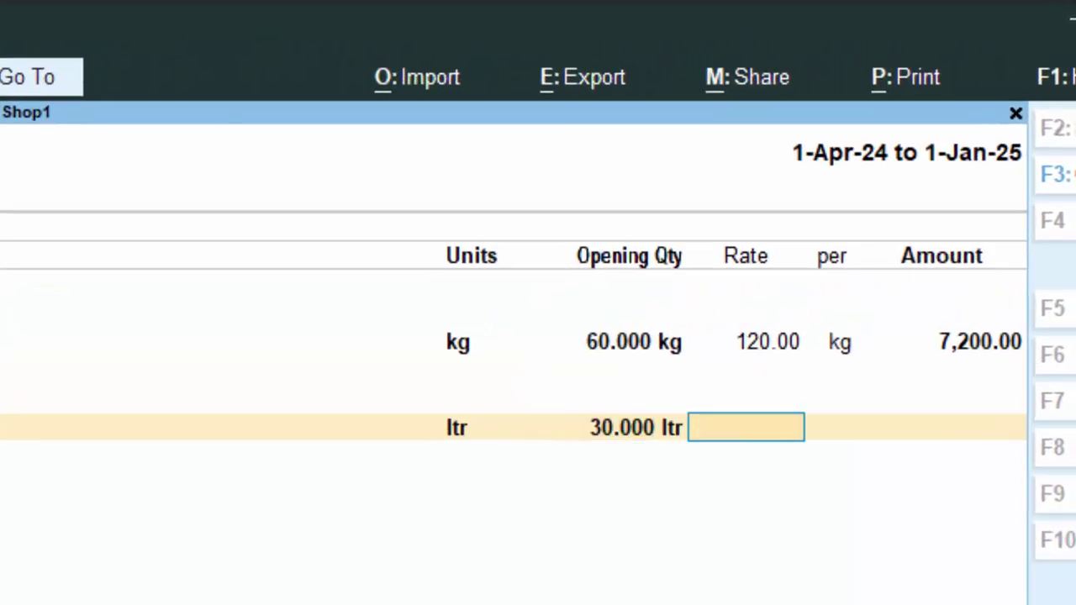
type("130")
key("Return")
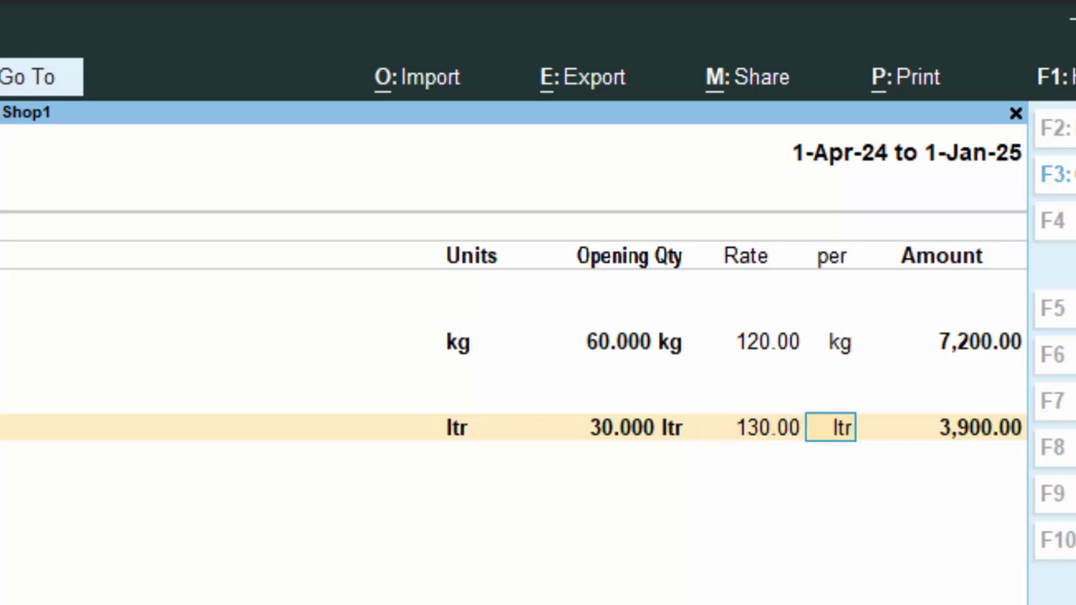
key("Return")
key("Return")
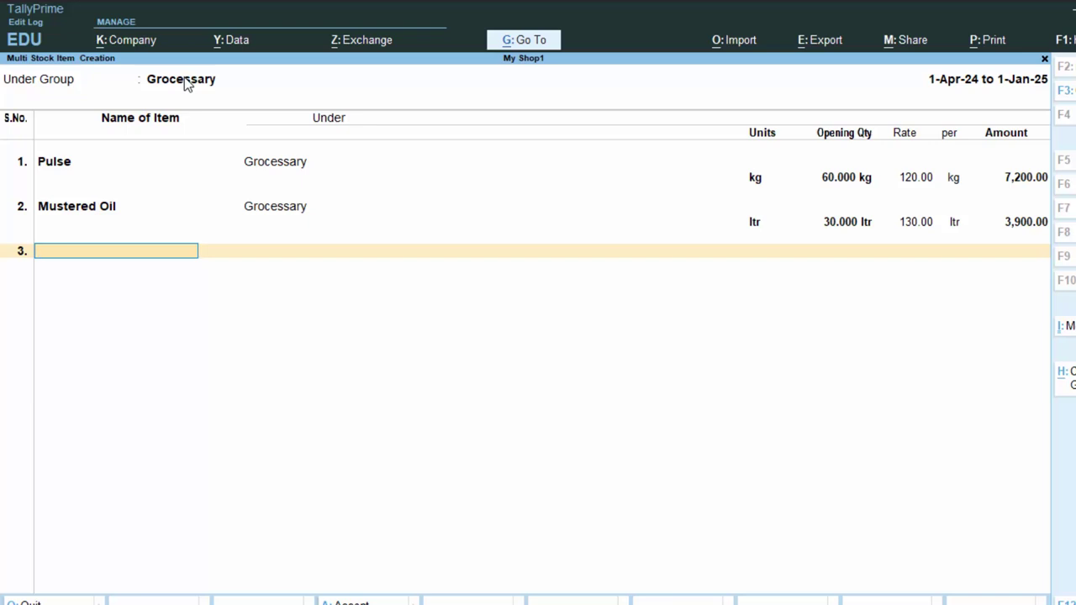
key("Return")
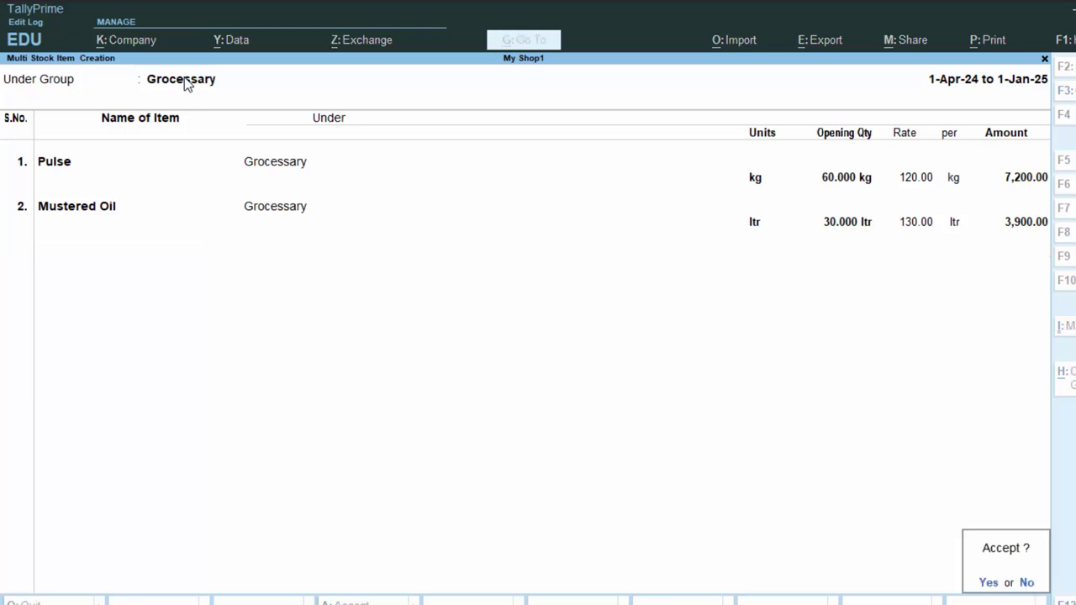
key("Return")
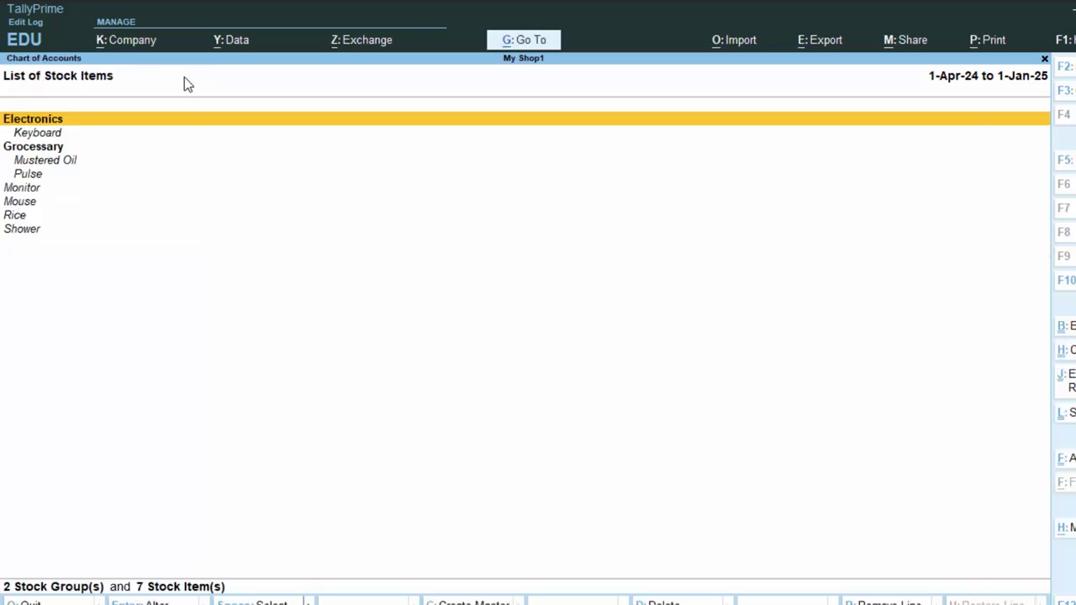